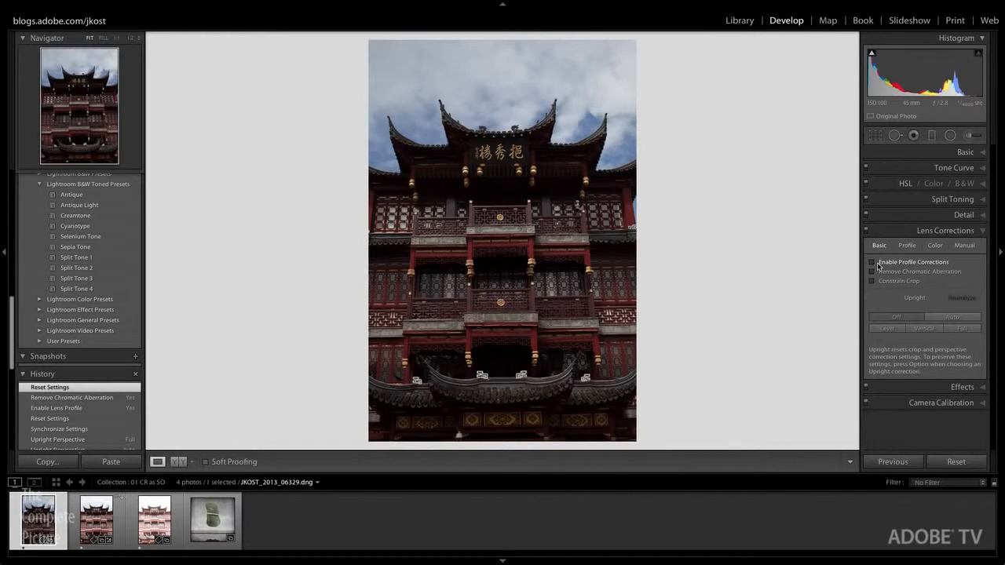
- Enable profile corrections and chromatic aberration removal for the darkest temple photo, and apply the Auto Upright correction
left_click(871, 263)
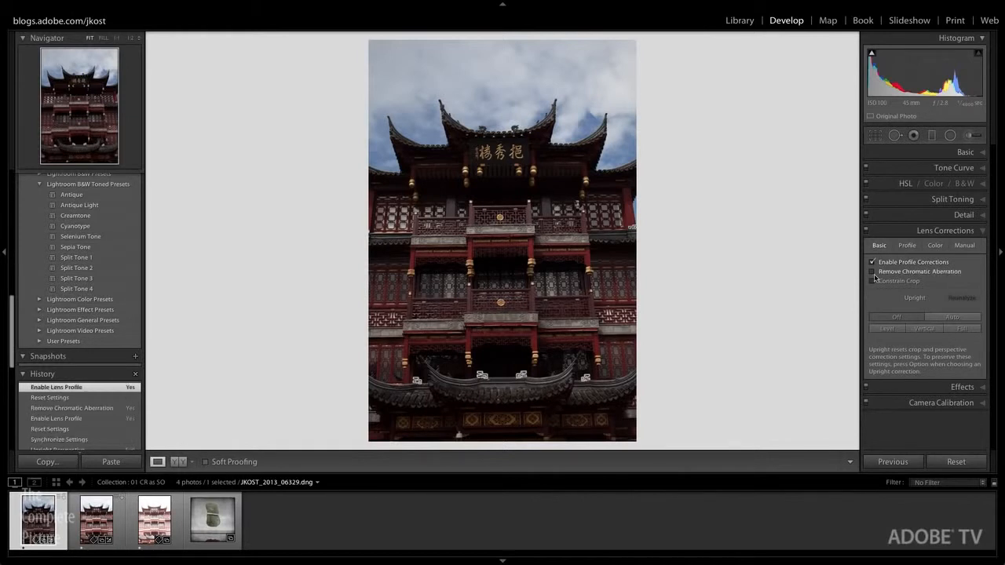
left_click(871, 272)
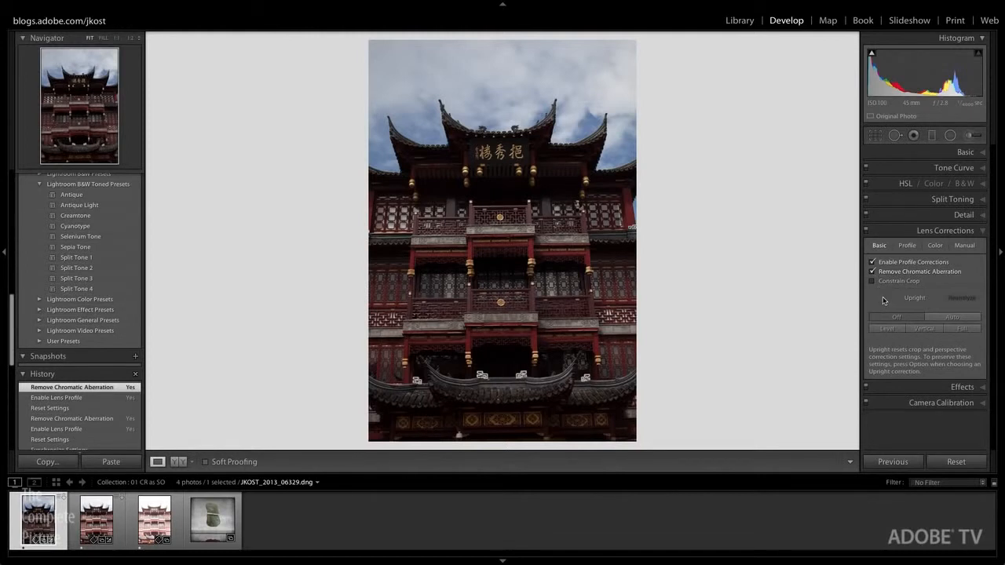
left_click(952, 318)
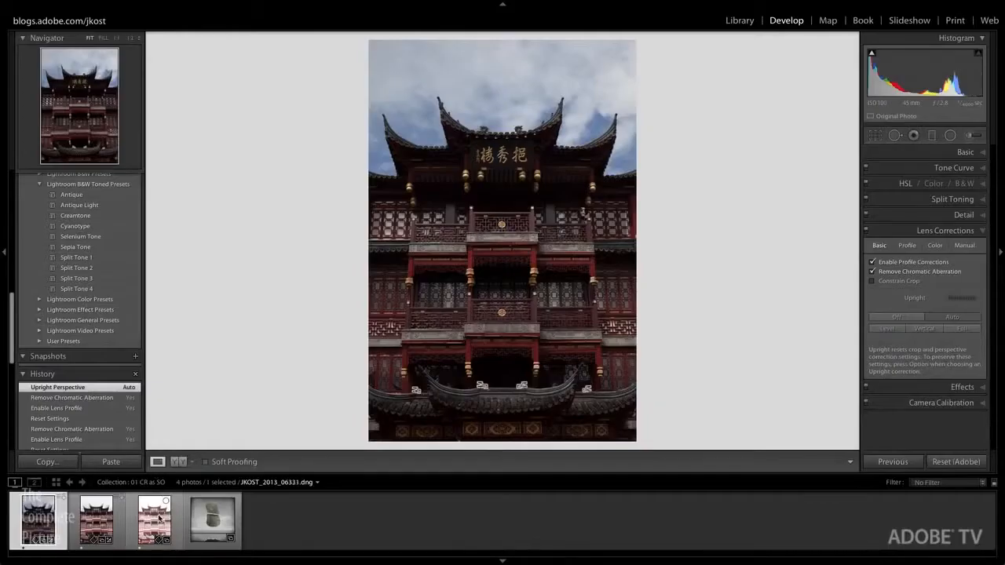
- Synchronize the Lens Profile Corrections, Chromatic Aberration and Upright Transforms settings across all three temple exposures
left_click(159, 519, "shift")
left_click(147, 537)
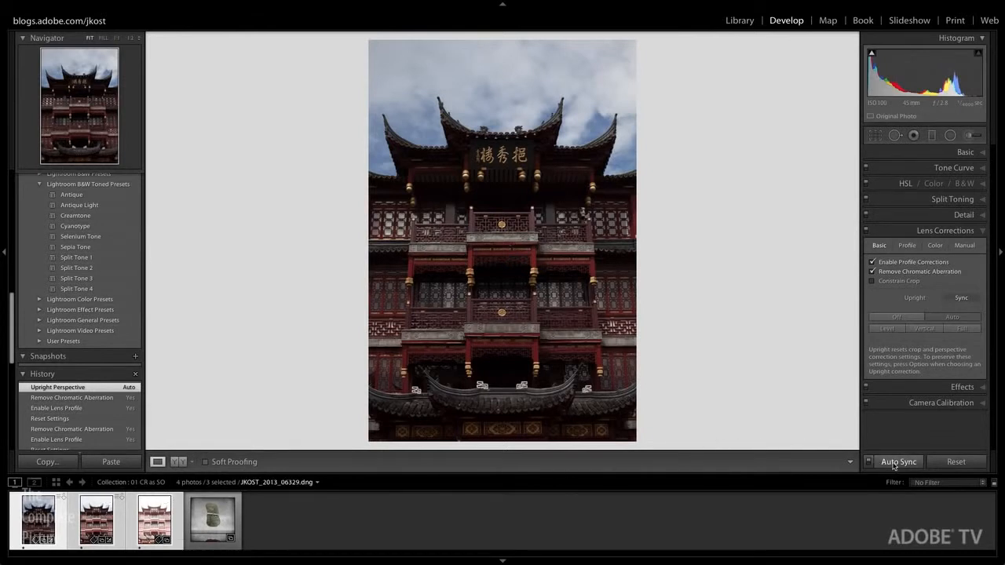
left_click(868, 462)
left_click(896, 463)
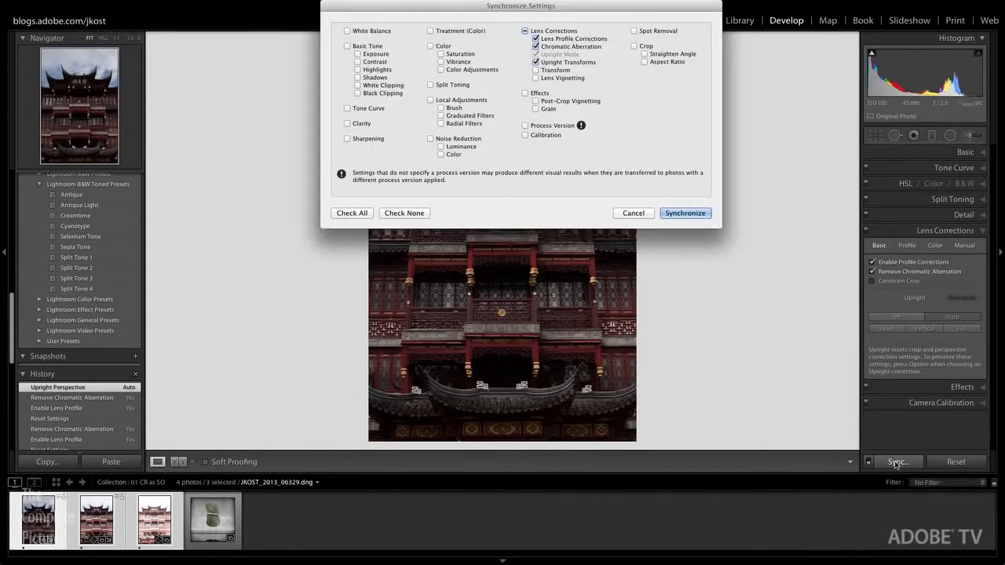
left_click(537, 62)
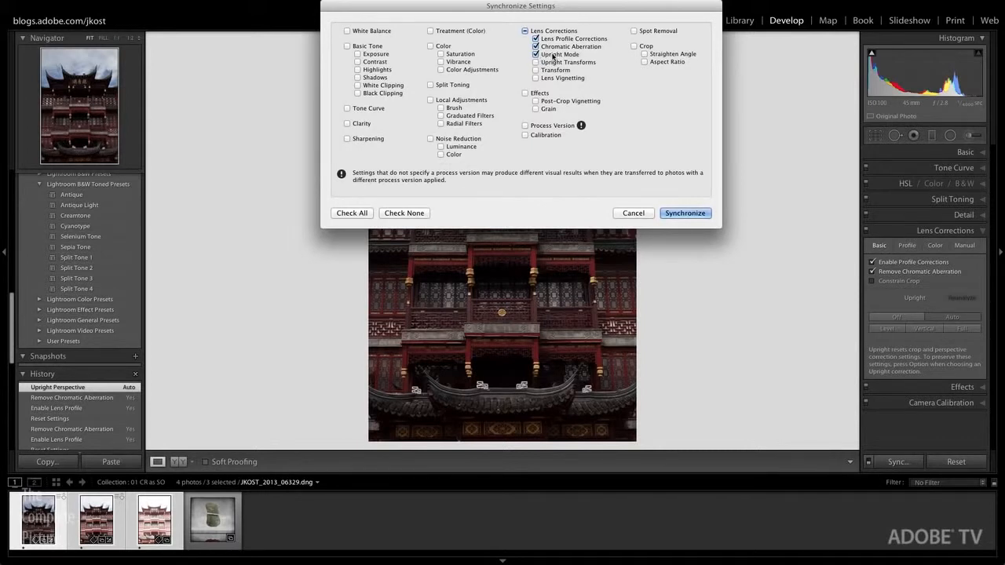
left_click(548, 63)
left_click(684, 213)
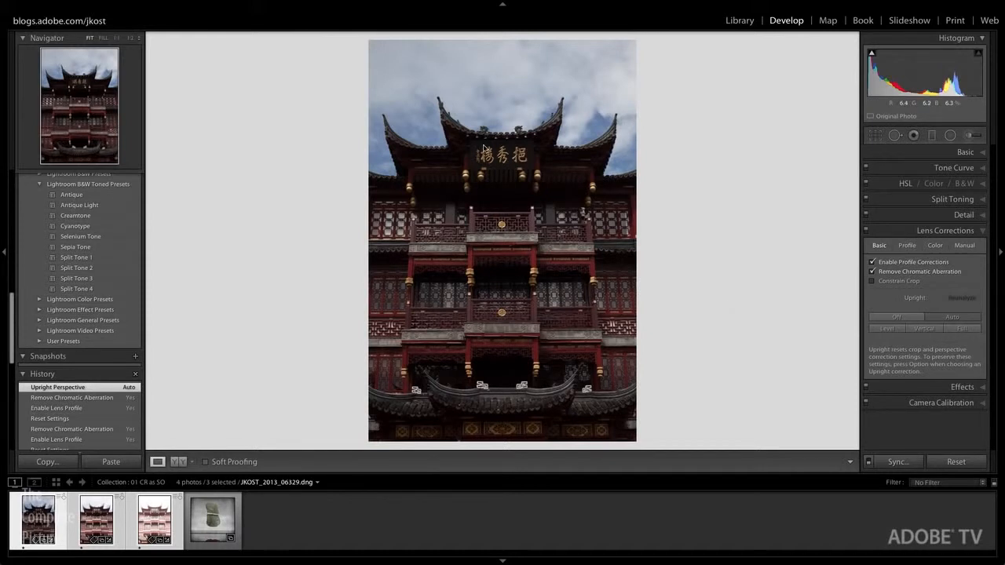
- Return to the Library grid and send the three selected exposures to Merge to HDR Pro in Photoshop
key("g")
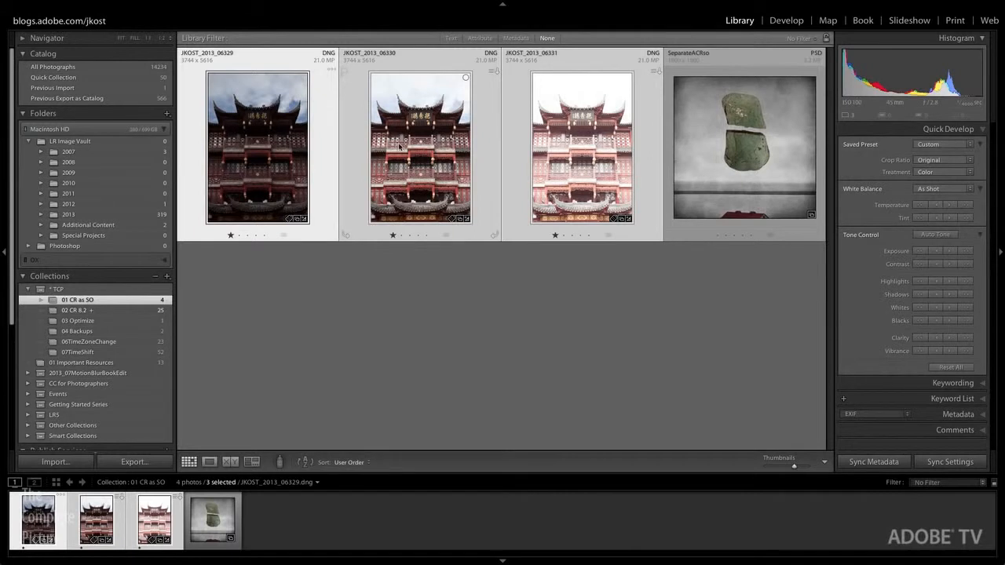
right_click(421, 151)
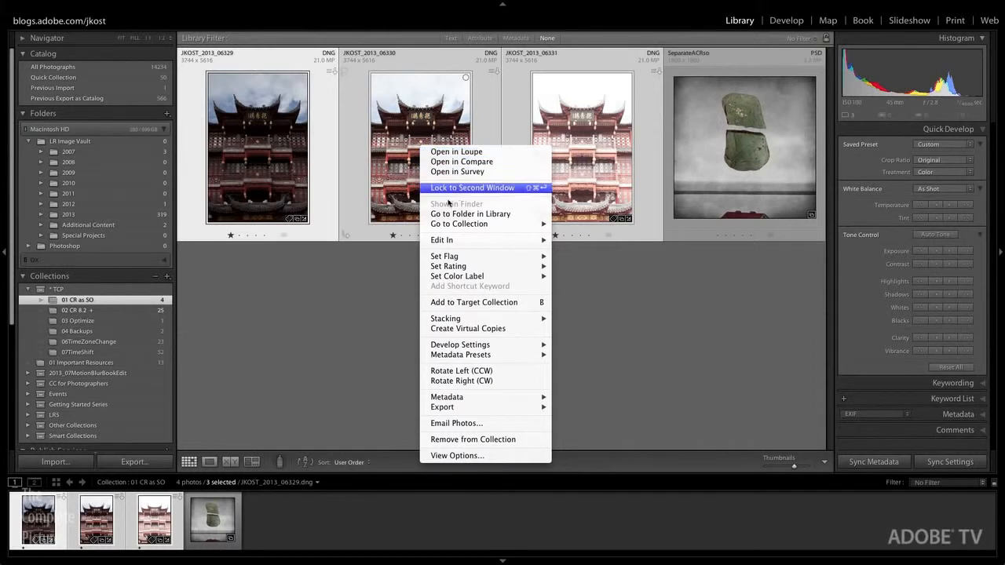
mouse_move(470, 241)
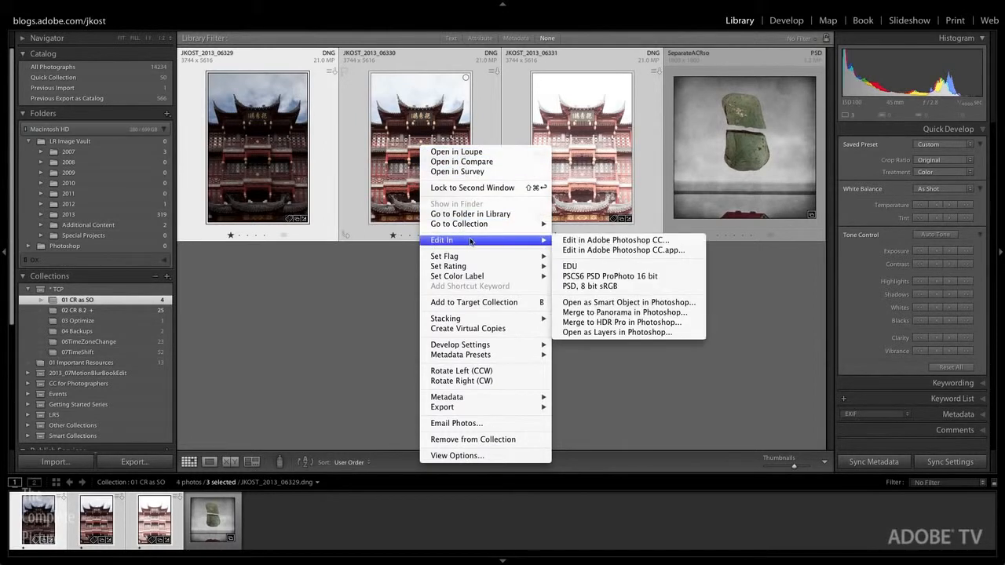
left_click(628, 324)
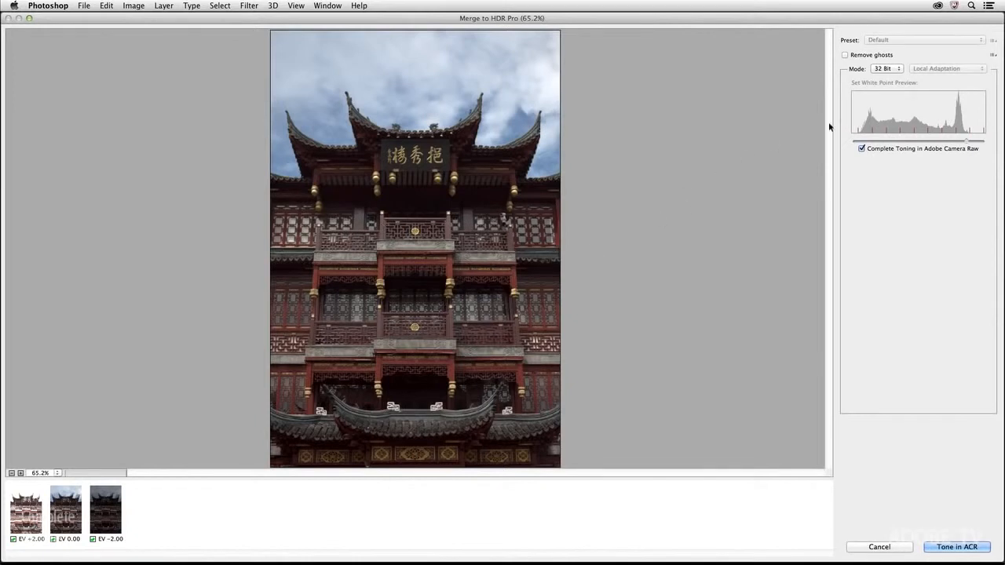
- Try the 16 Bit merge mode and its toning controls, and return the mode to 32 Bit
left_click(882, 69)
left_click(882, 77)
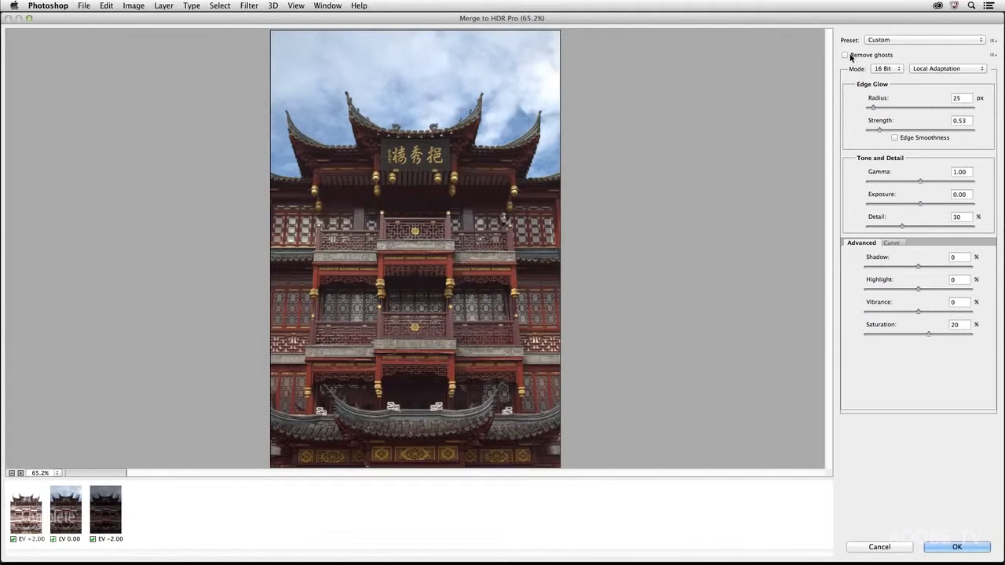
left_click(883, 69)
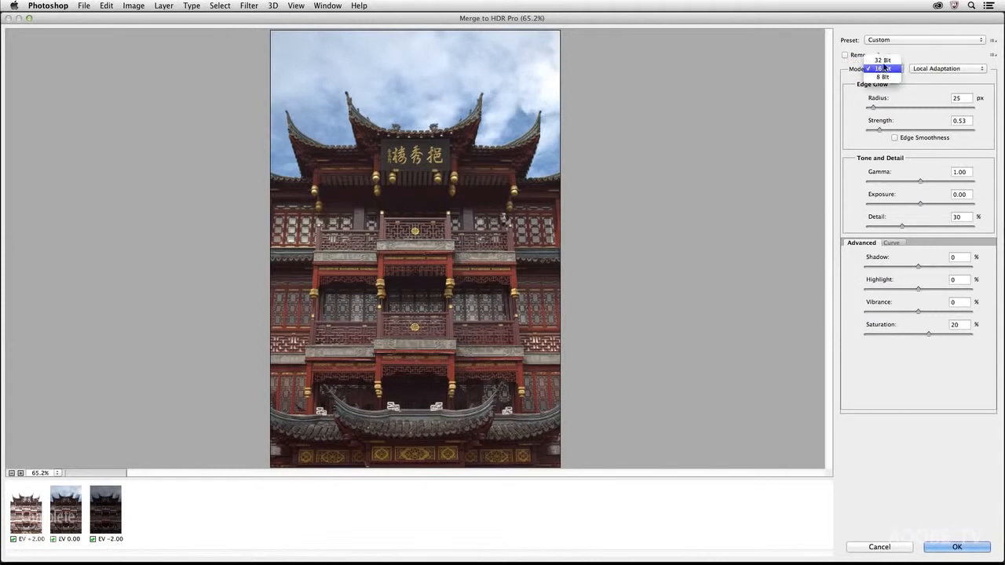
left_click(882, 60)
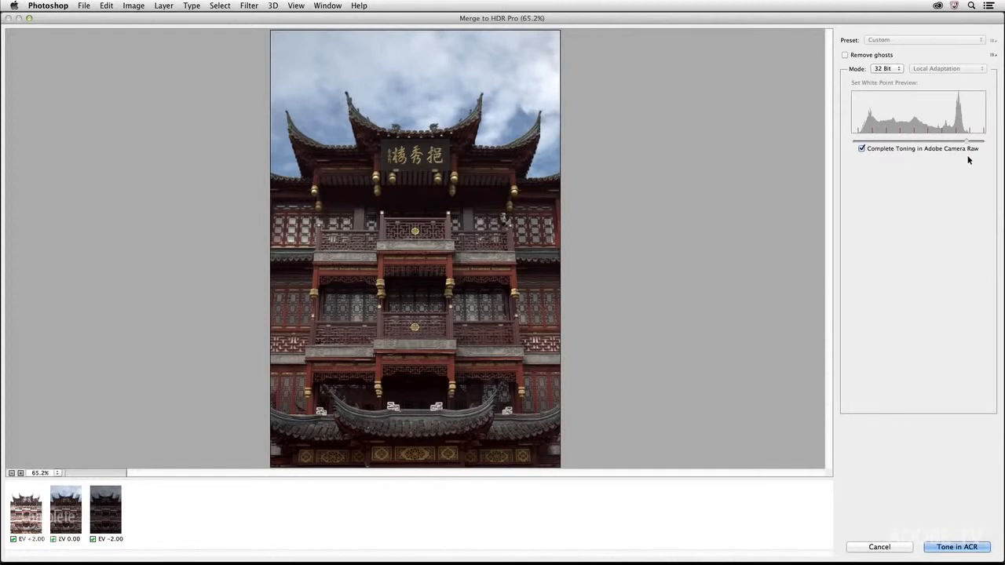
- Enable ghost removal for the 32 Bit HDR merge and continue to toning in Adobe Camera Raw
left_click(844, 55)
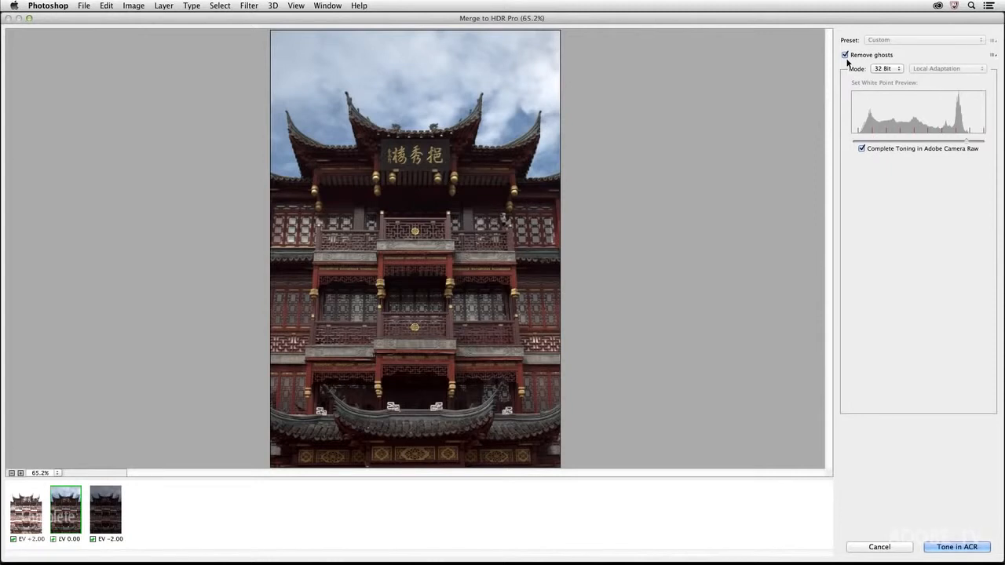
left_click(948, 547)
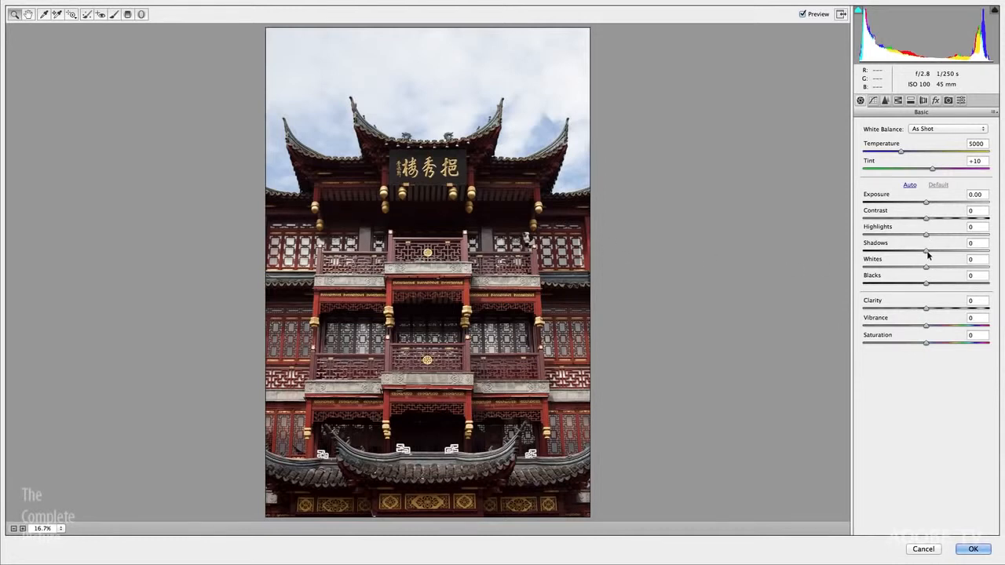
- Set the HDR image's Shadows to +97 and Highlights to -70
left_click_drag(927, 251, 980, 253)
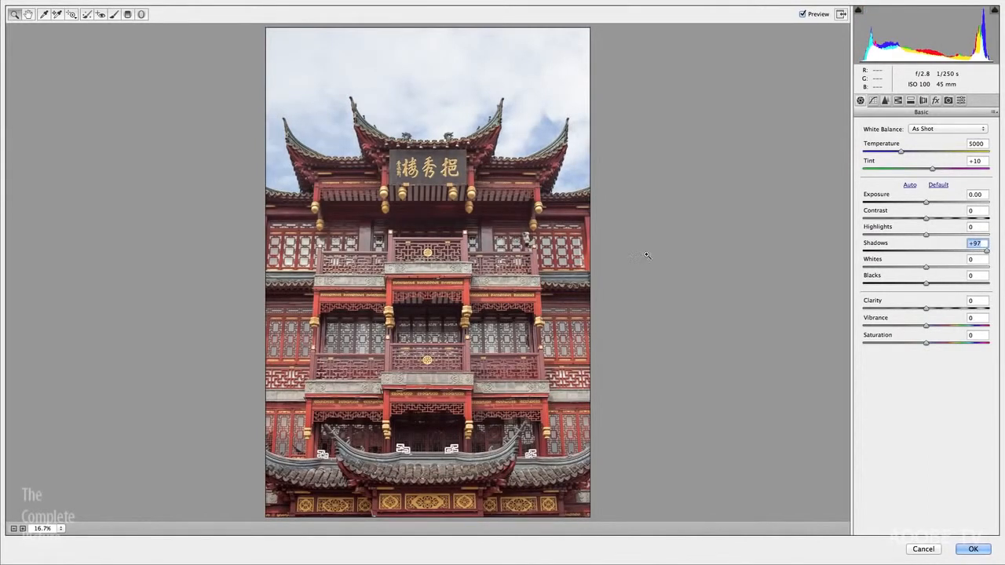
left_click_drag(925, 234, 882, 235)
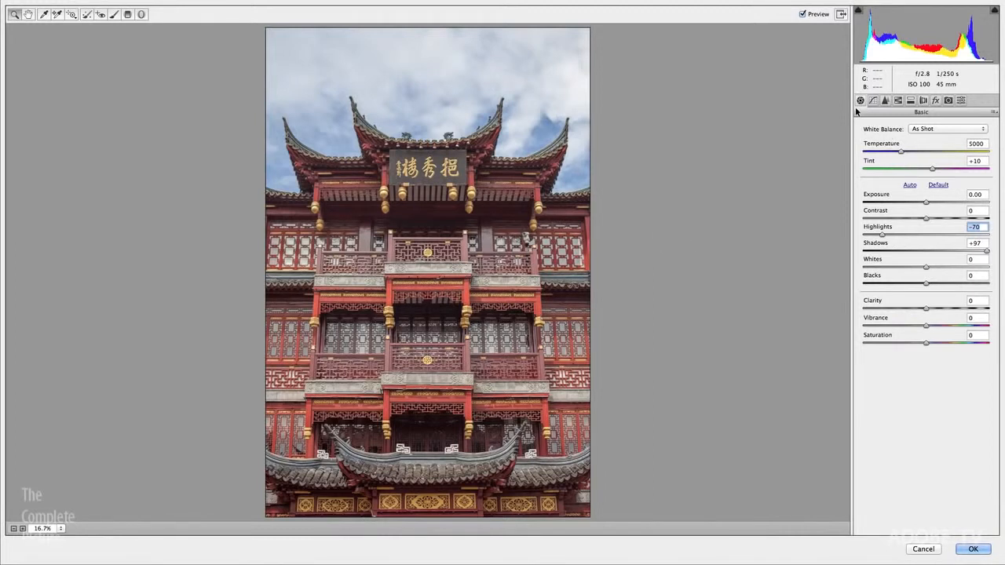
- Shape the RGB point curve with one point at input 30, output 40 and another at input 114, output 116
left_click(872, 101)
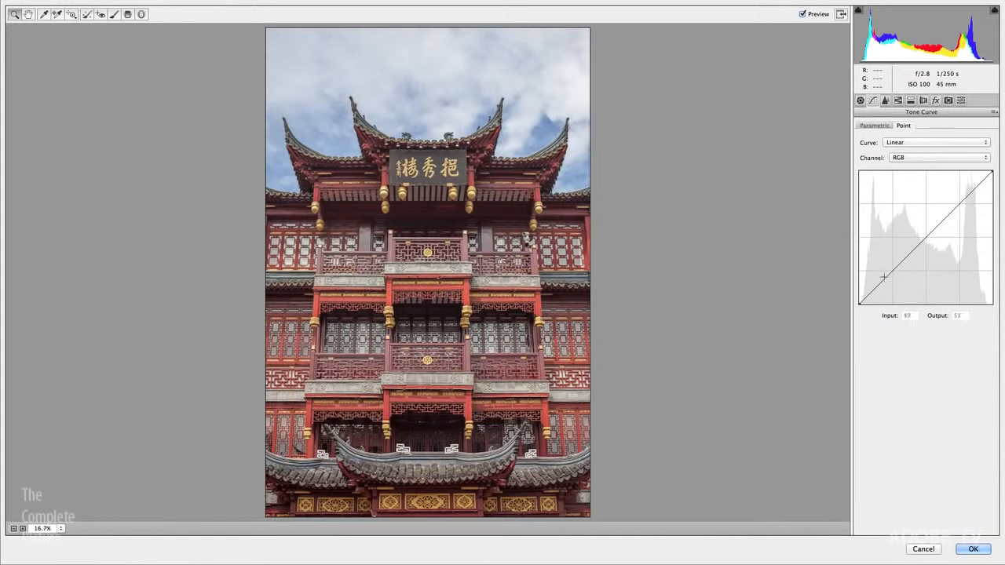
left_click_drag(875, 286, 875, 282)
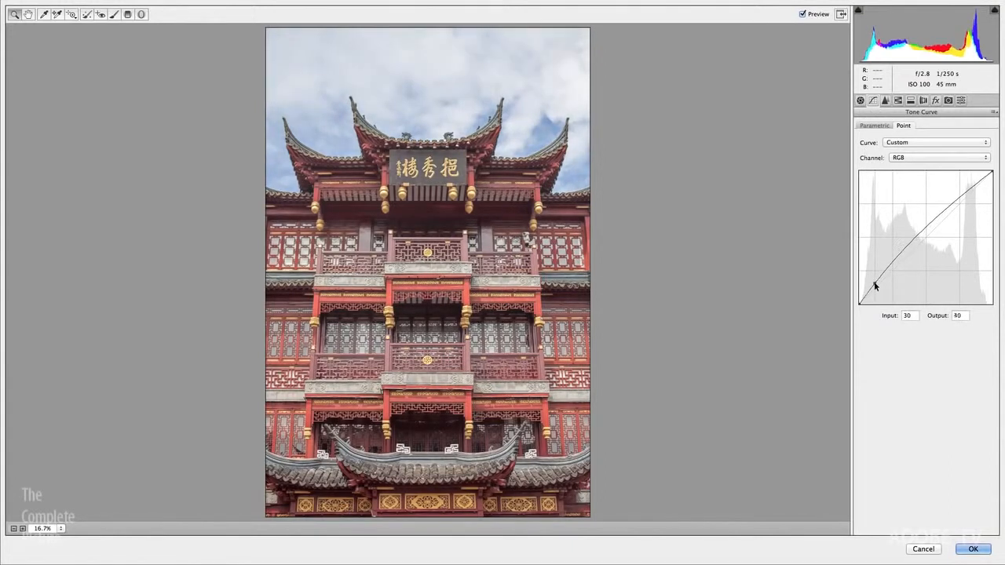
left_click_drag(912, 239, 918, 246)
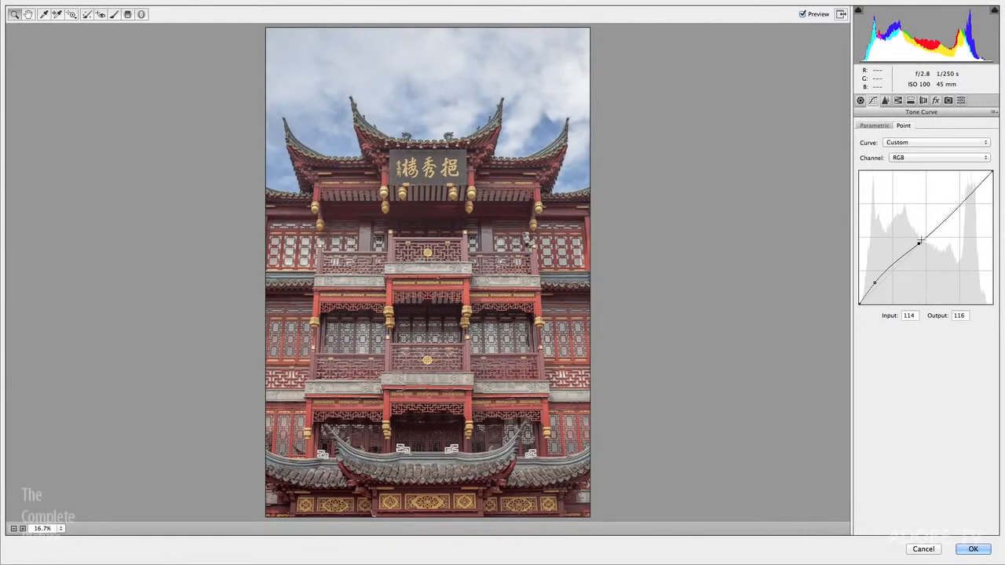
left_click(905, 159)
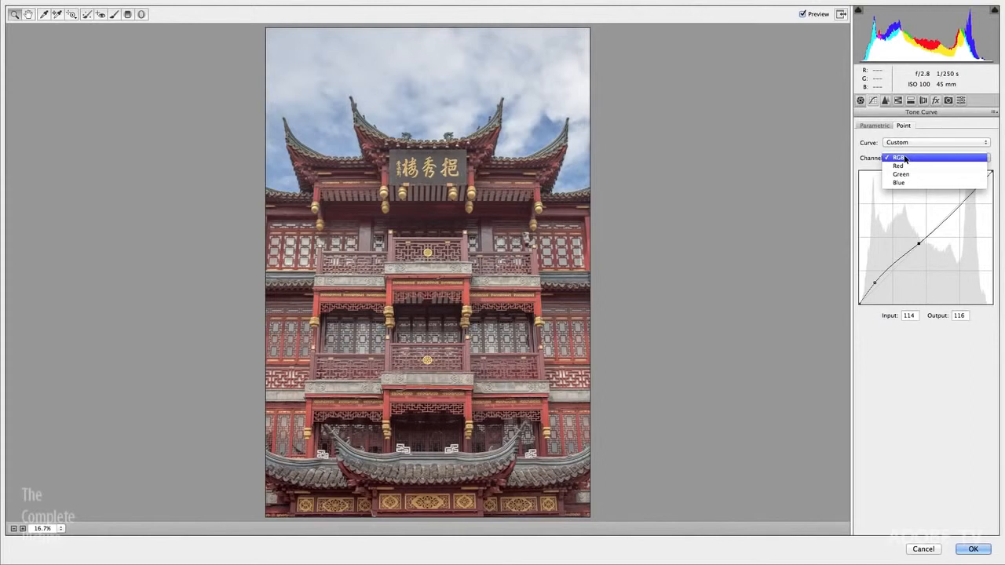
left_click(905, 158)
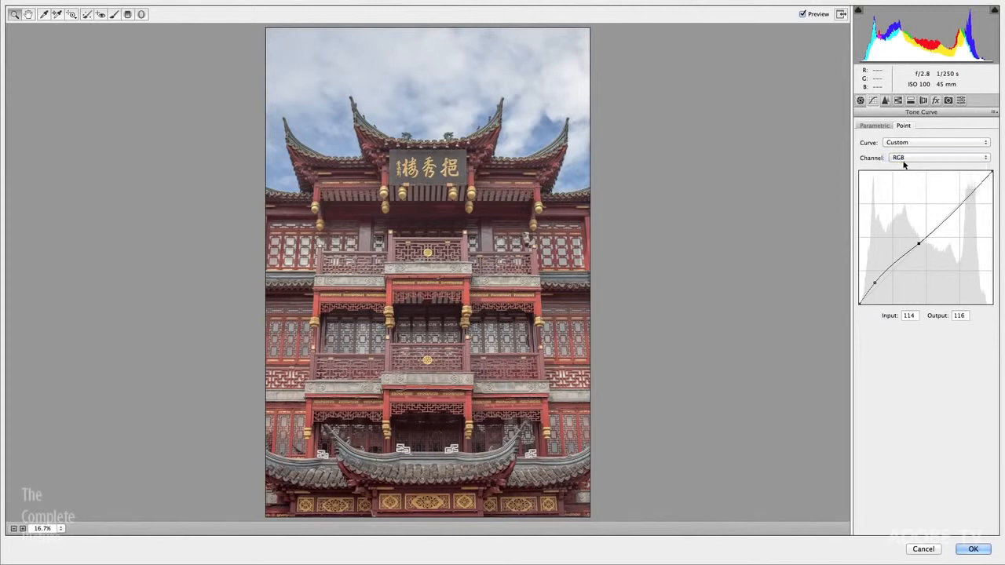
- Shift the hue of the red woodwork with the Targeted Adjustment tool to Reds -9 and Oranges -13
left_click(898, 100)
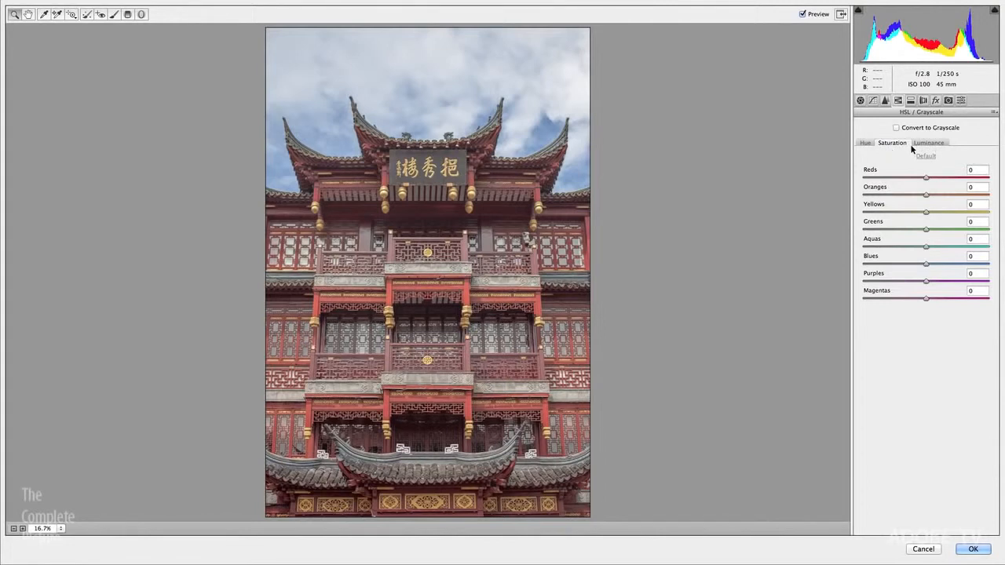
left_click(74, 16)
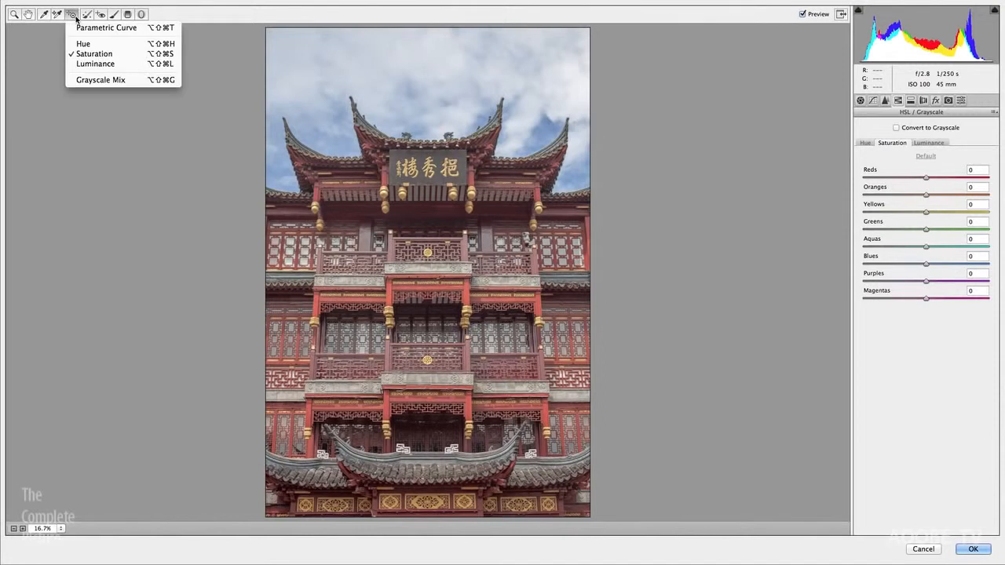
left_click(82, 43)
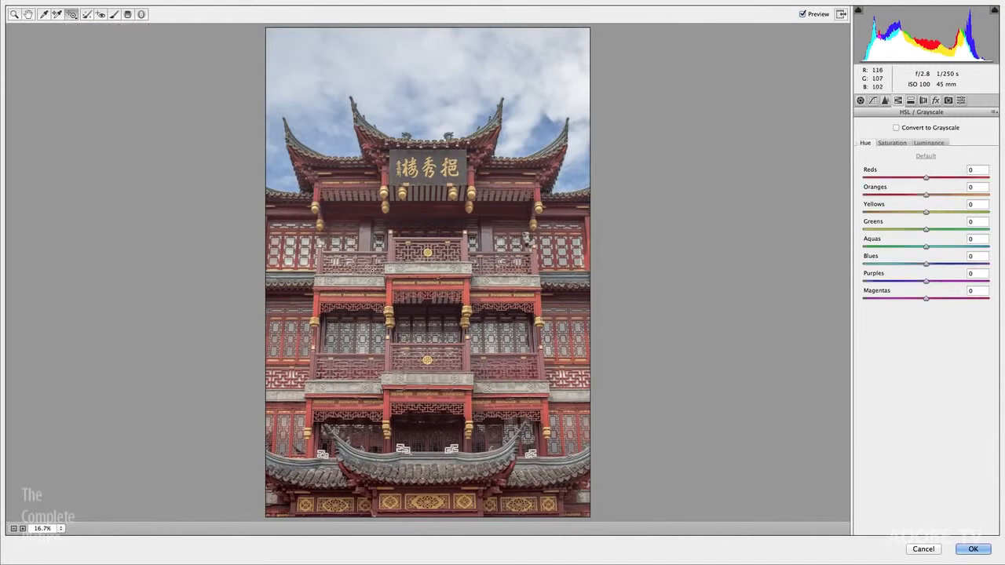
mouse_move(389, 289)
left_mouse_down()
mouse_move(455, 287)
mouse_move(322, 284)
mouse_move(407, 285)
mouse_move(386, 292)
left_mouse_up()
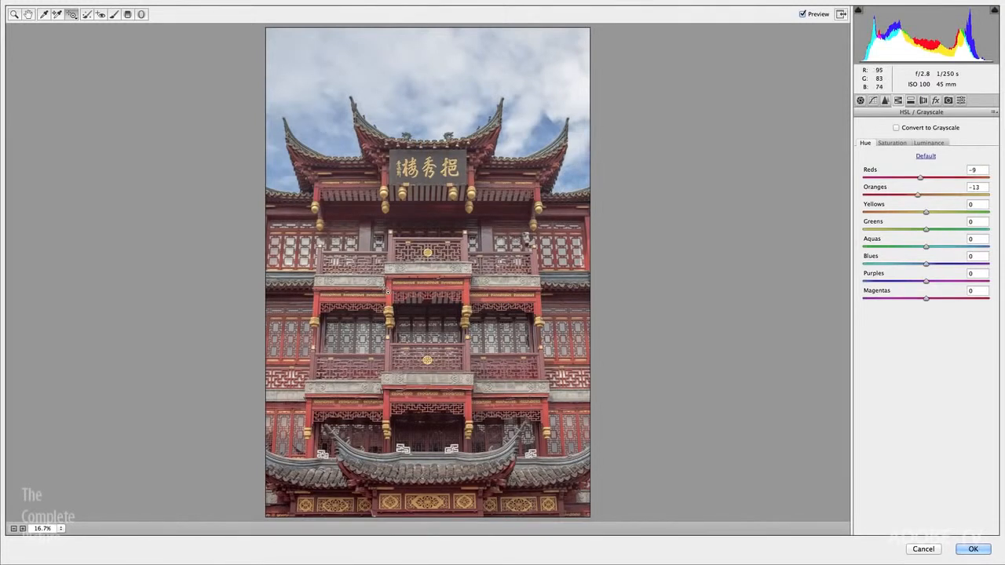
- Adjust saturation with the Targeted Adjustment tool to Reds +59, Oranges +87, Yellows +60, Blues -54 and Purples -1
left_click(891, 142)
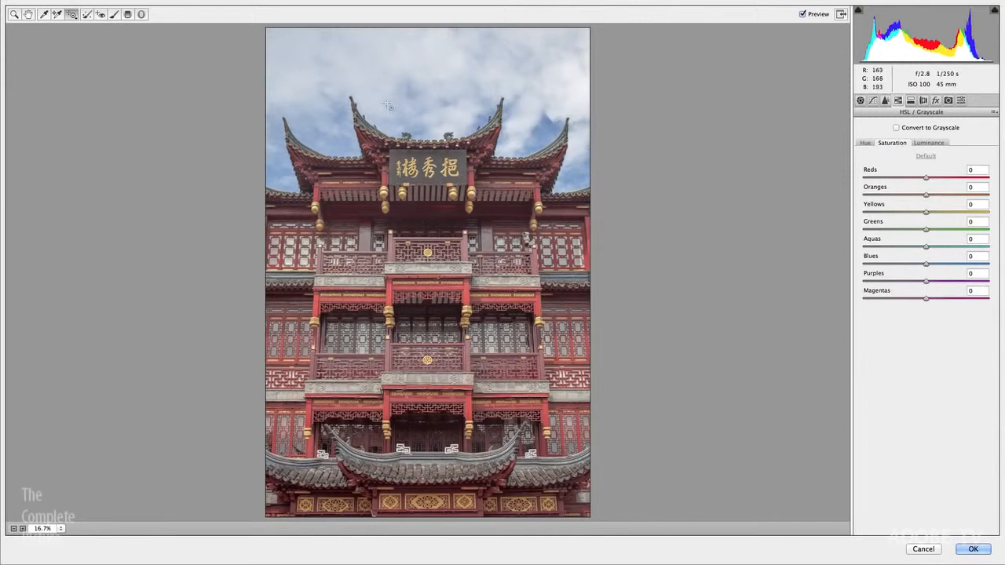
left_click_drag(72, 17, 78, 55)
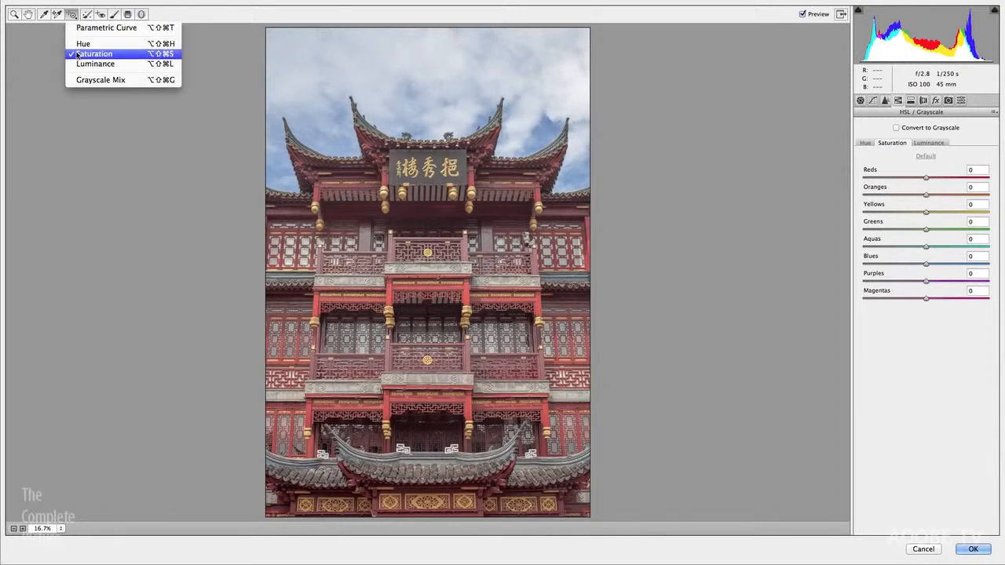
left_click(147, 58)
left_click_drag(394, 300, 436, 296)
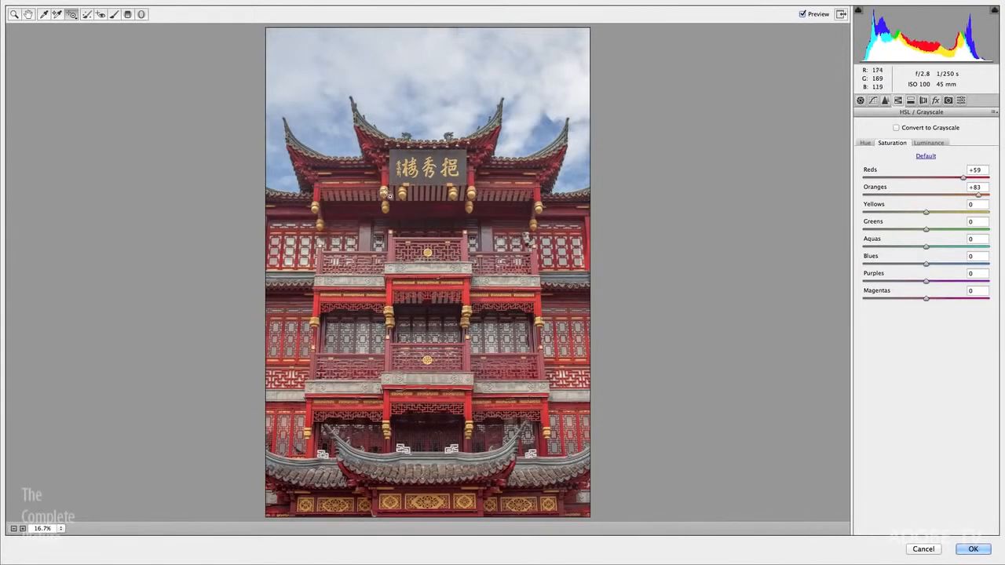
left_click_drag(386, 194, 413, 191)
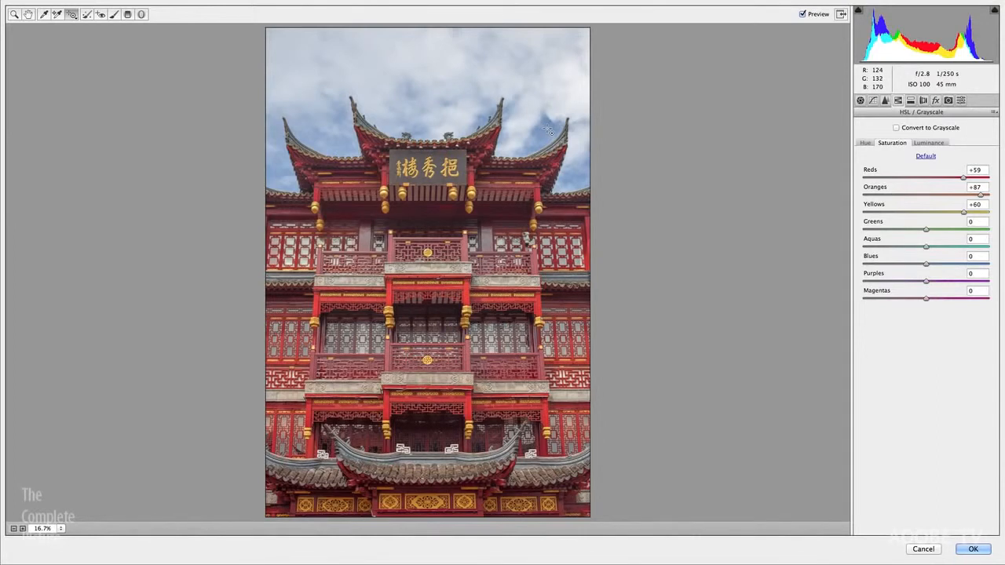
left_click_drag(546, 126, 519, 128)
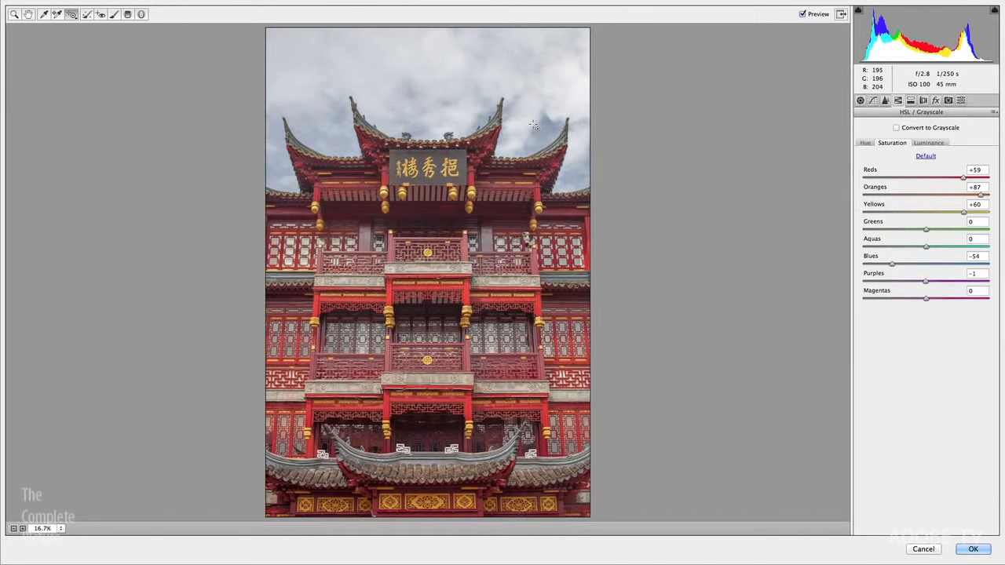
- Darken the sky with the Targeted Adjustment tool to luminance Blues -70 and Purples -2, and apply the Camera Raw toning
key("super+alt+shift+l")
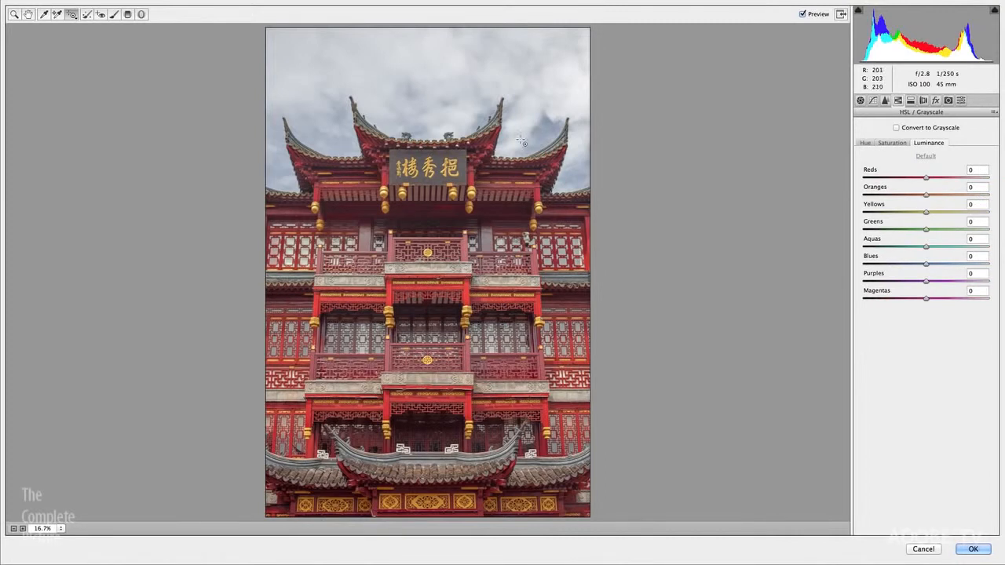
left_click_drag(543, 129, 510, 137)
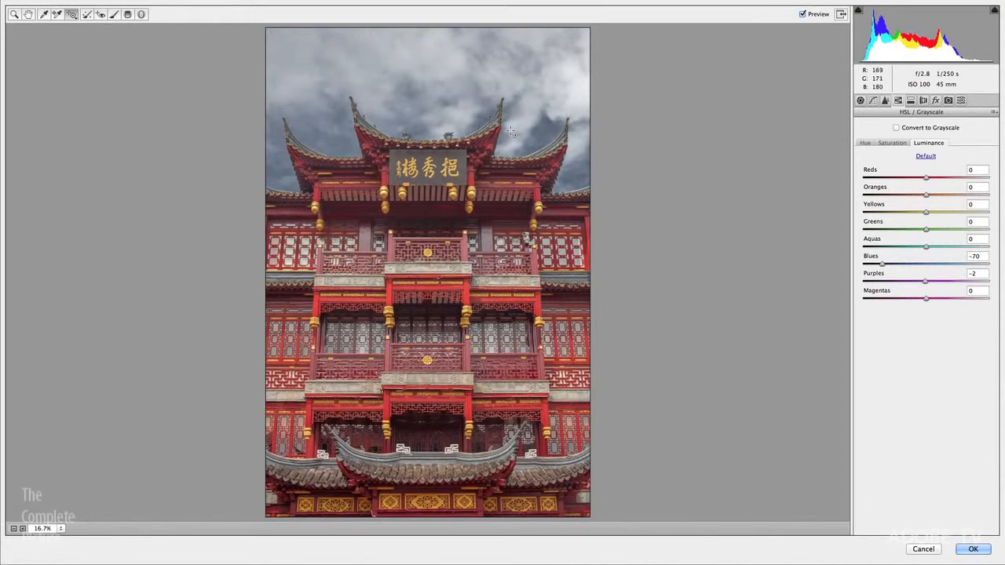
left_click(970, 549)
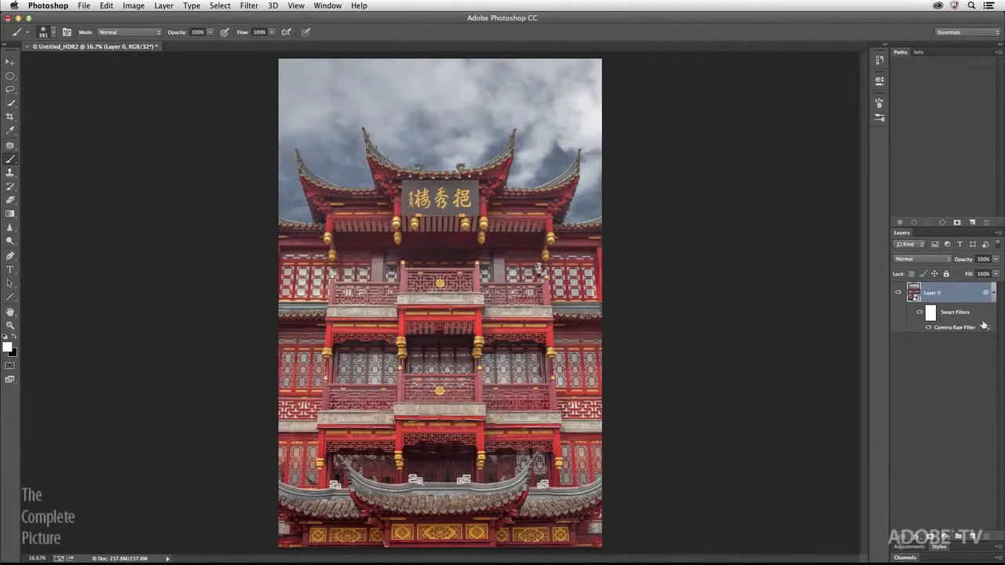
- Compare the temple image with and without its Camera Raw smart filter, and reopen the filter's settings
left_click(928, 328)
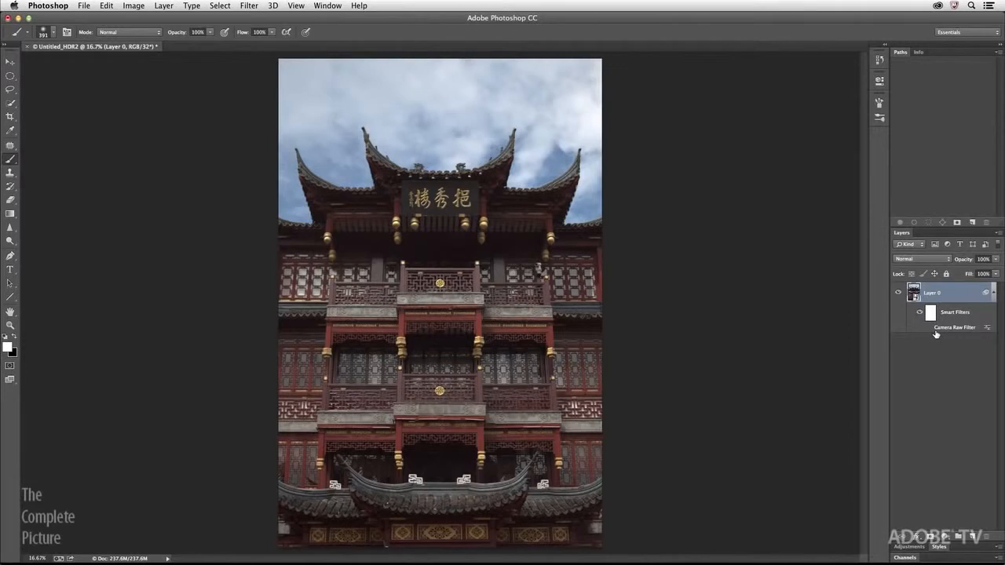
left_click(929, 329)
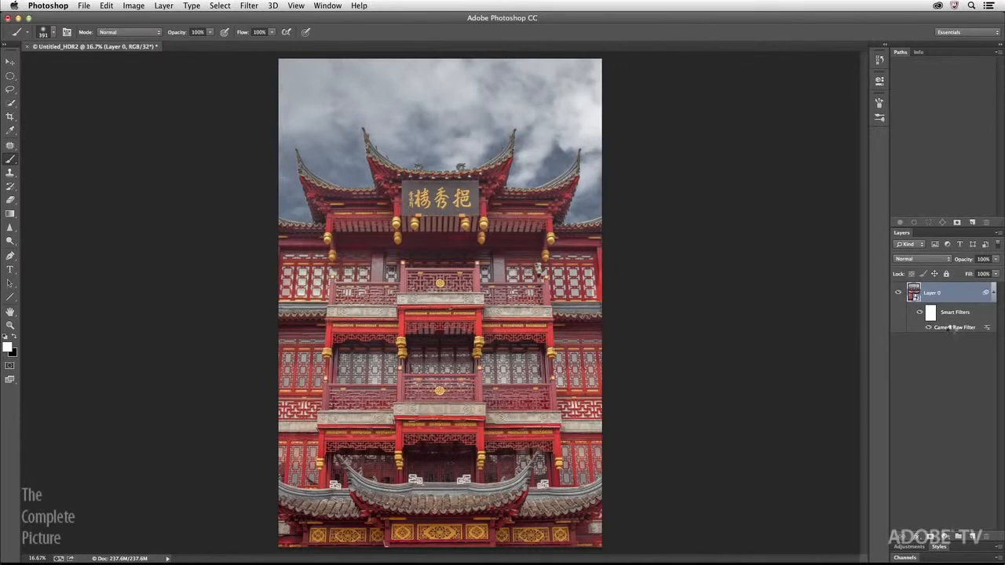
double_click(949, 327)
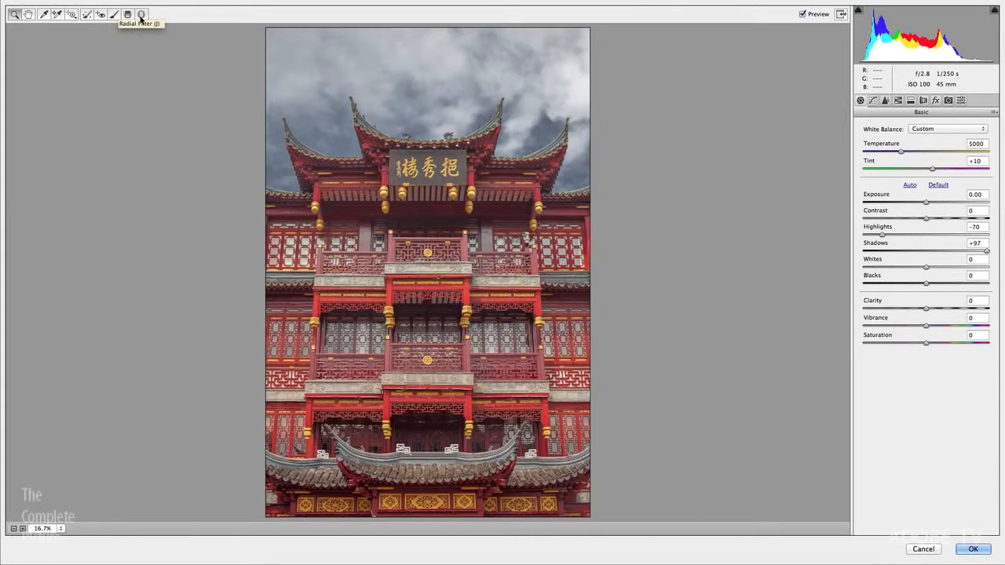
- Set up the Adjustment Brush with Exposure -0.59, Contrast +41 and Clarity +23
left_click(115, 15)
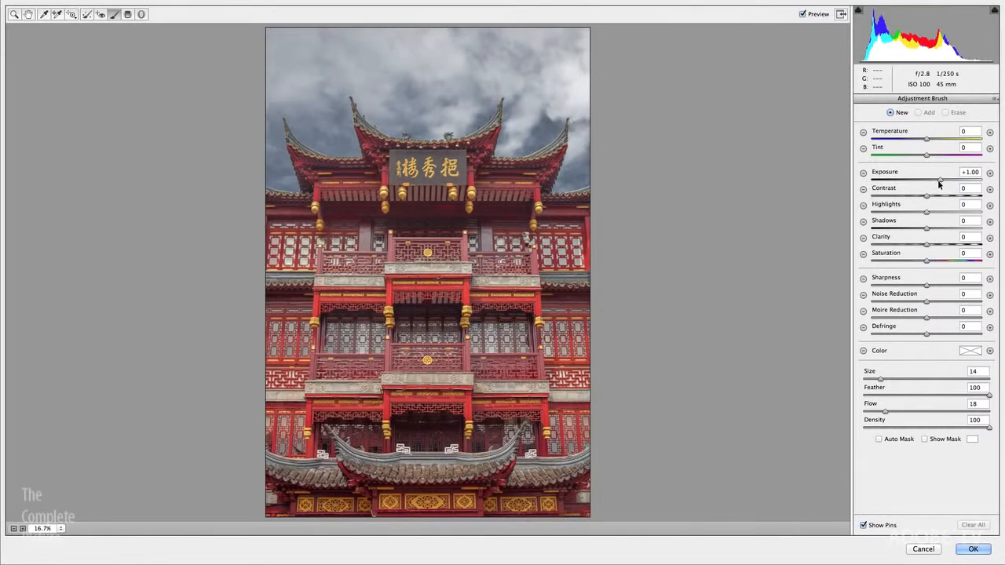
mouse_move(936, 181)
left_mouse_down()
mouse_move(915, 182)
mouse_move(944, 197)
left_mouse_up()
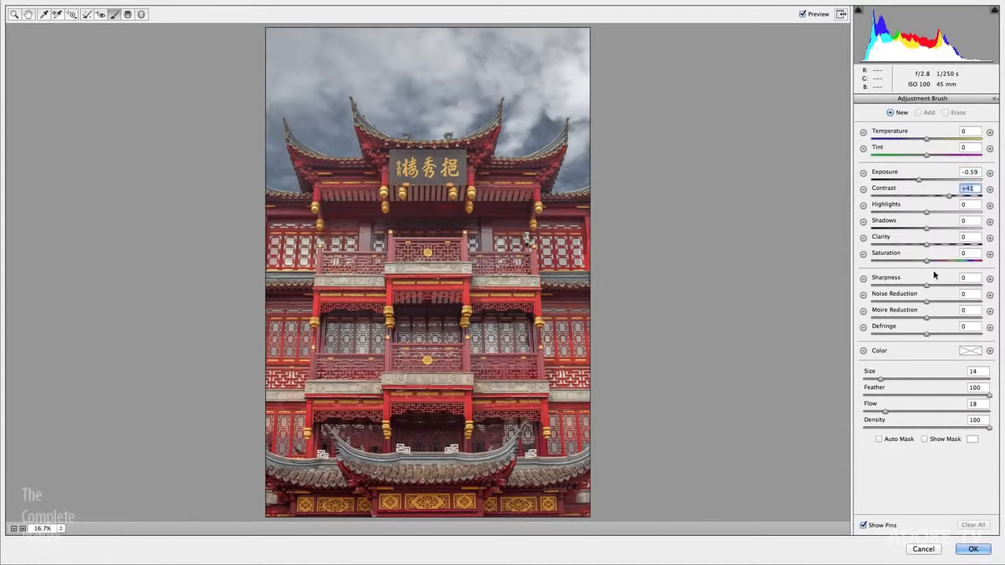
left_click_drag(927, 245, 938, 245)
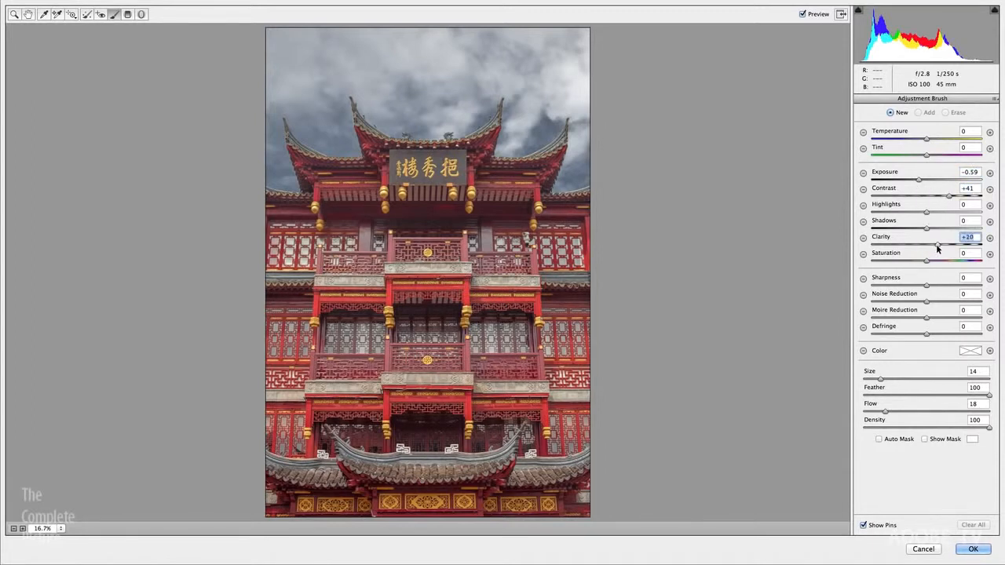
- Paint the brush adjustment over the cloudy sky, enabling Auto Mask for the area around the roof tips
mouse_move(392, 54)
left_mouse_down()
mouse_move(325, 40)
mouse_move(267, 60)
mouse_move(348, 45)
mouse_move(294, 64)
mouse_move(323, 74)
mouse_move(315, 86)
mouse_move(335, 117)
mouse_move(289, 75)
mouse_move(264, 115)
mouse_move(272, 155)
mouse_move(261, 92)
mouse_move(322, 56)
mouse_move(561, 57)
mouse_move(513, 52)
mouse_move(561, 82)
mouse_move(539, 95)
mouse_move(584, 76)
mouse_move(605, 101)
left_mouse_up()
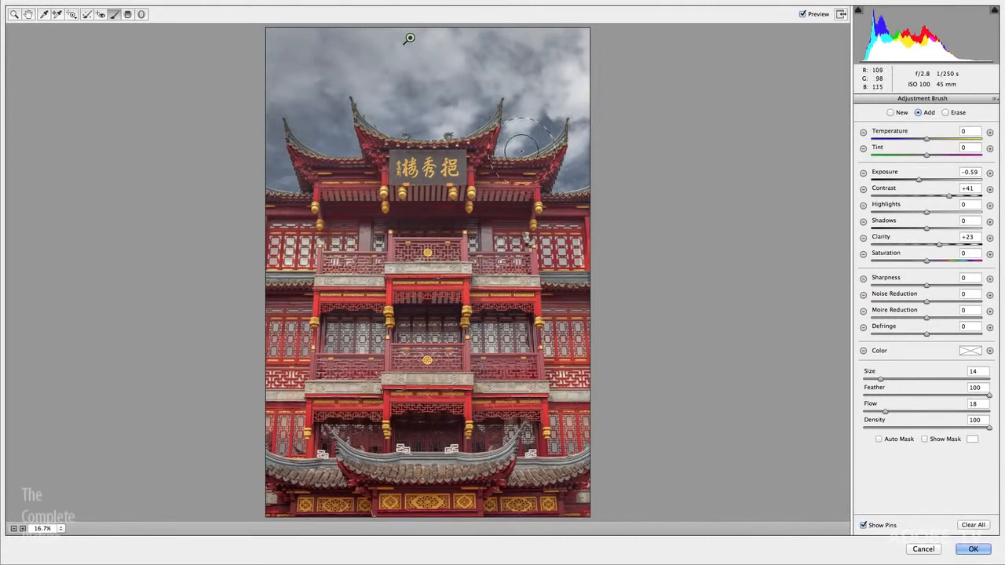
left_click(879, 439)
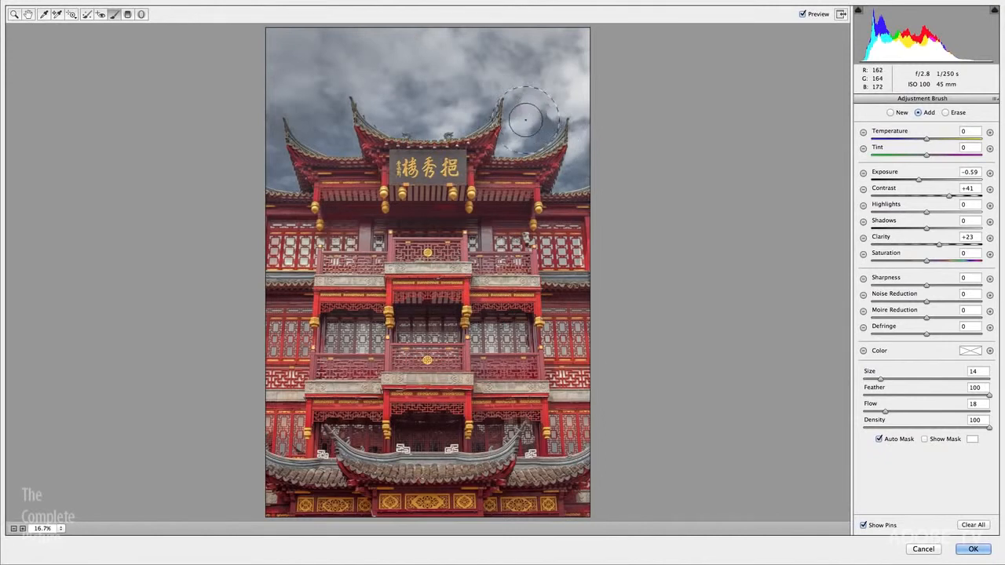
mouse_move(526, 120)
left_mouse_down()
mouse_move(553, 108)
mouse_move(526, 73)
mouse_move(442, 107)
mouse_move(402, 102)
mouse_move(432, 102)
mouse_move(330, 66)
mouse_move(306, 97)
mouse_move(324, 124)
mouse_move(305, 98)
mouse_move(335, 126)
mouse_move(290, 78)
mouse_move(268, 112)
mouse_move(266, 155)
mouse_move(267, 69)
mouse_move(309, 47)
mouse_move(521, 40)
mouse_move(574, 93)
mouse_move(585, 167)
mouse_move(620, 90)
left_mouse_up()
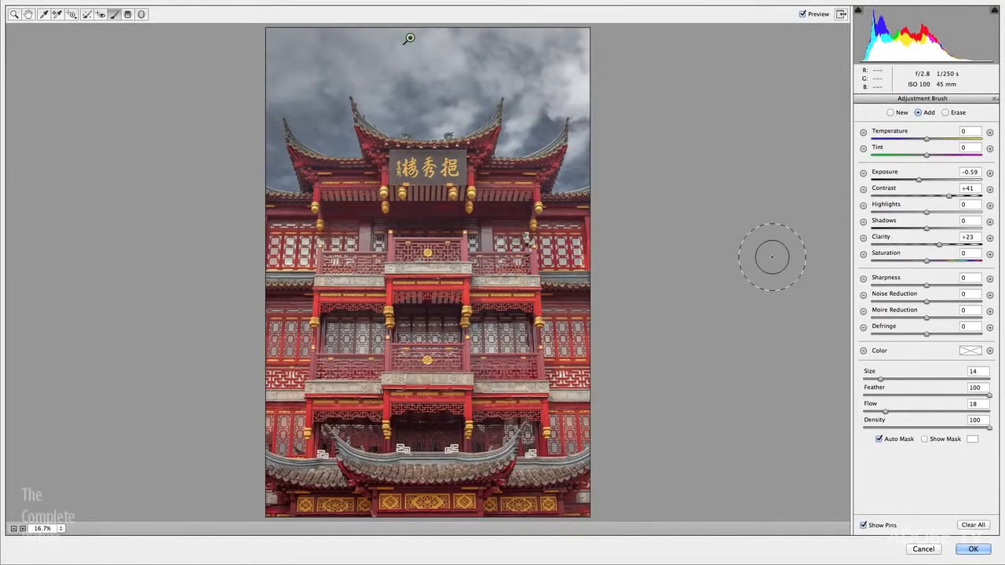
- Compare the temple before and after the sky adjustment using the preview
left_click(802, 14)
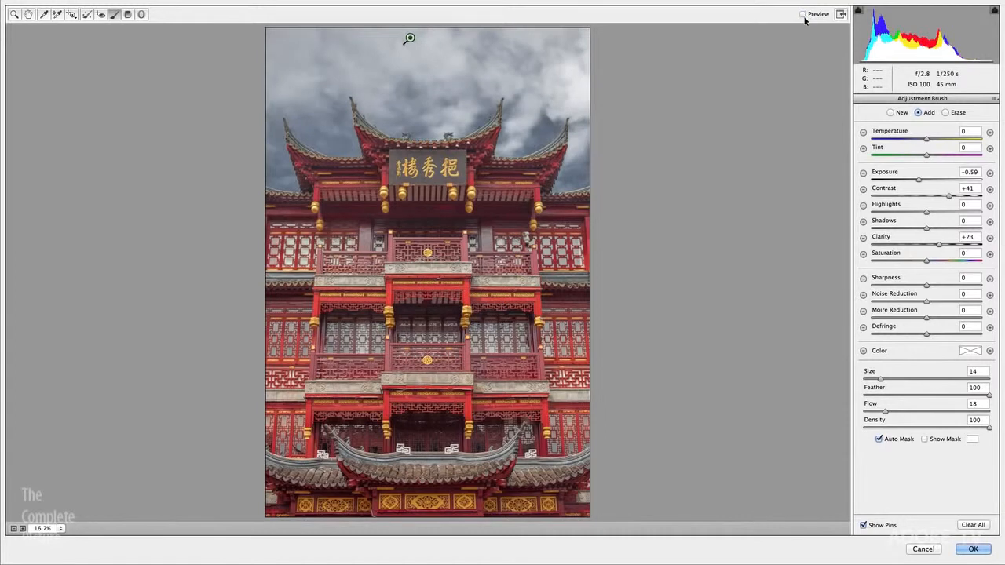
left_click(801, 14)
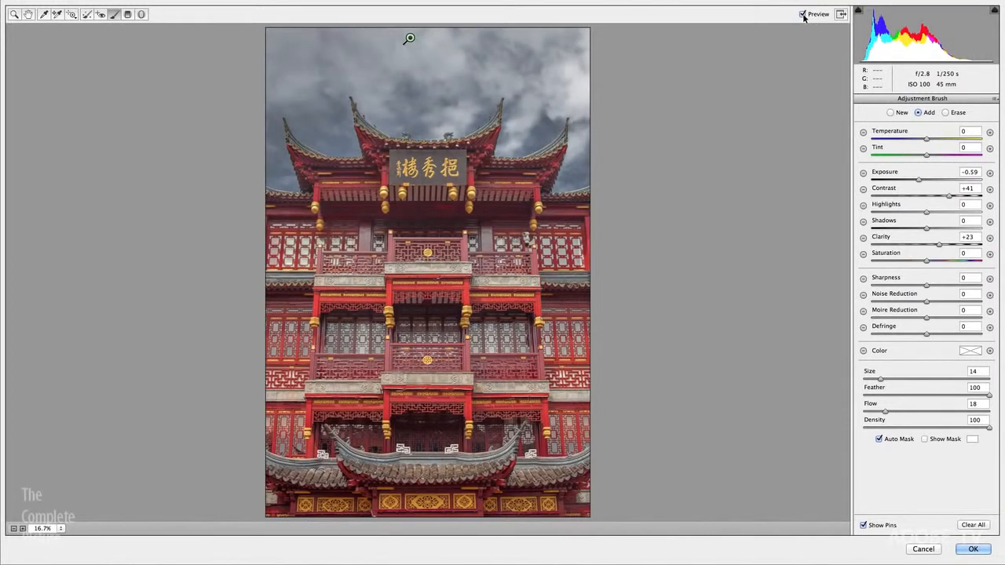
left_click(802, 14)
left_click(802, 14)
- Set the overall Clarity to +48 and Saturation to +13, and apply the Camera Raw changes
left_click(28, 14)
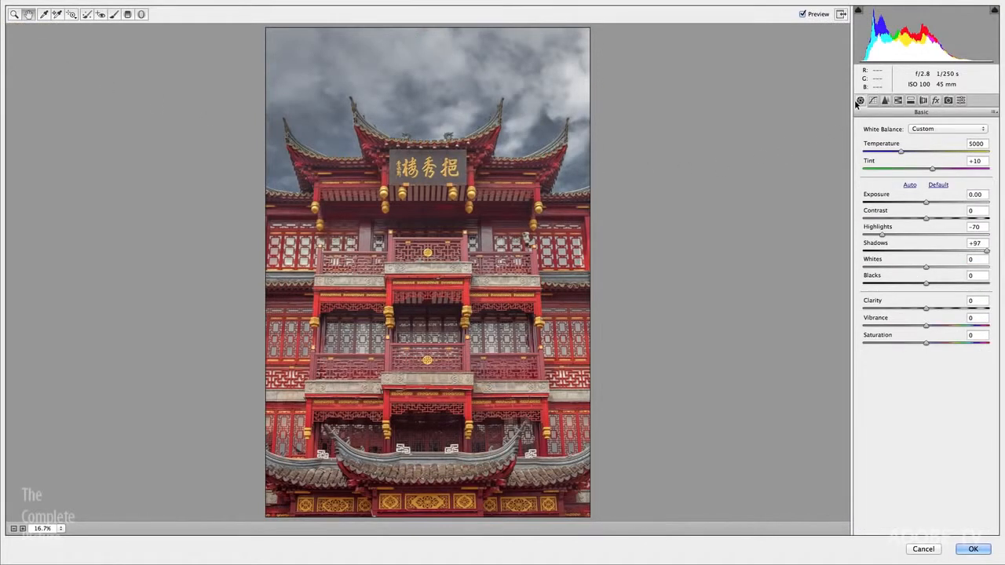
left_click_drag(926, 309, 955, 311)
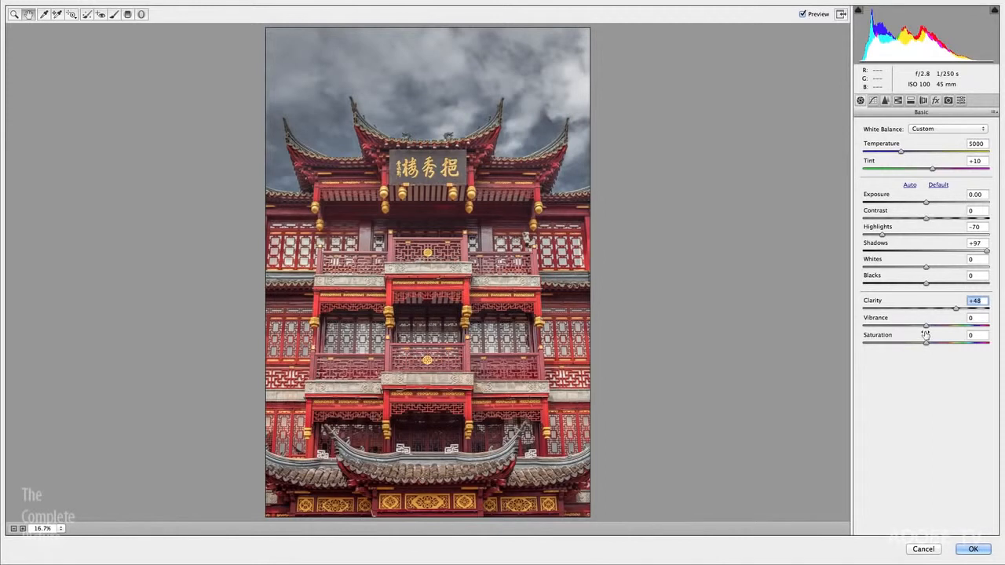
left_click_drag(925, 343, 933, 349)
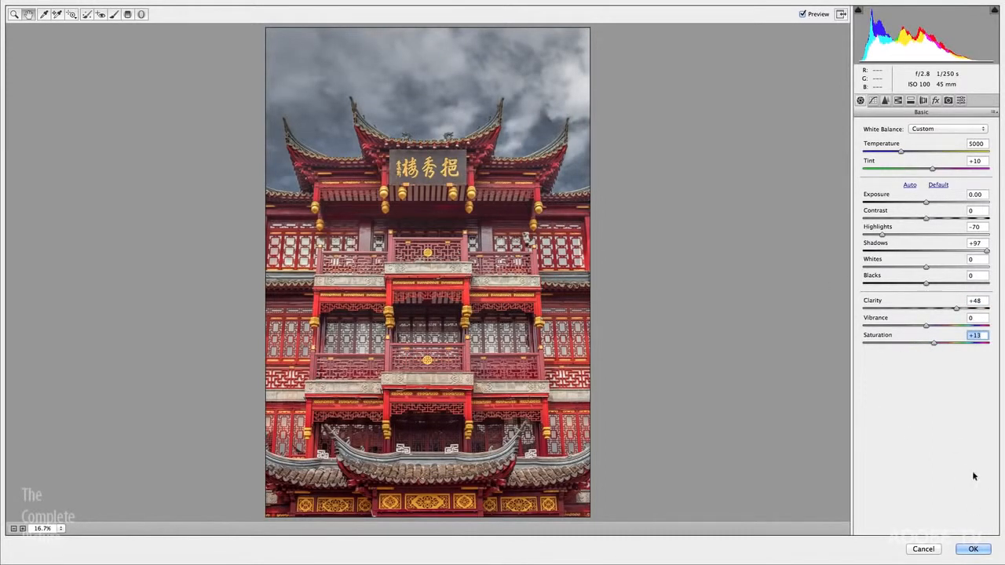
left_click(973, 549)
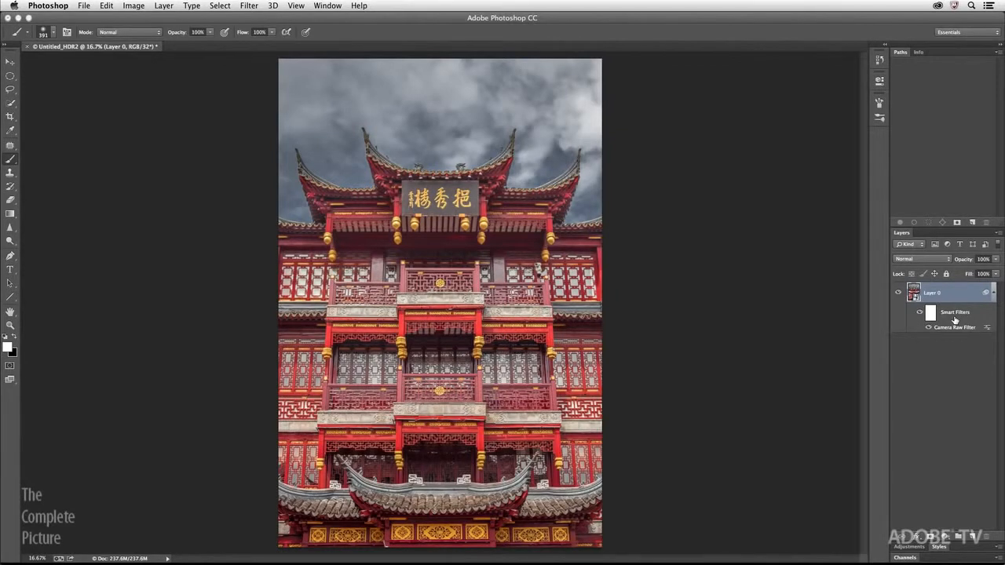
- Switch to Lightroom and open the original SeparateACRso.psd for editing in Photoshop
key("super+Tab")
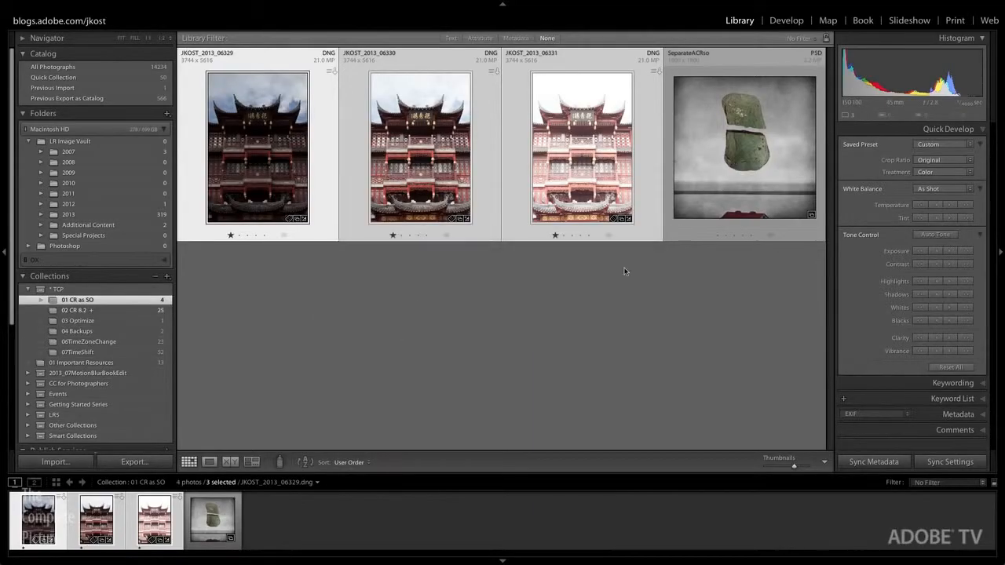
left_click(723, 180)
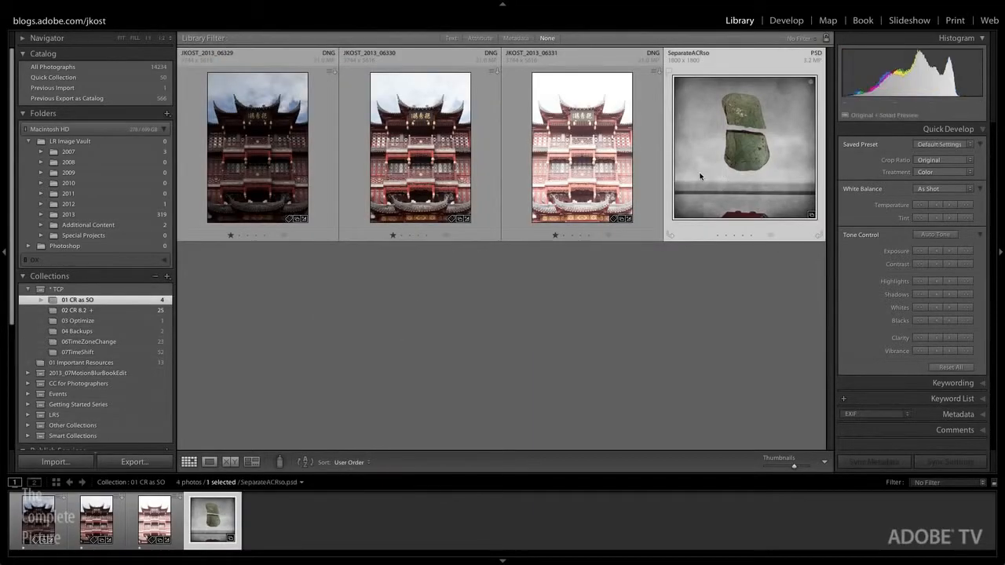
key("super+e")
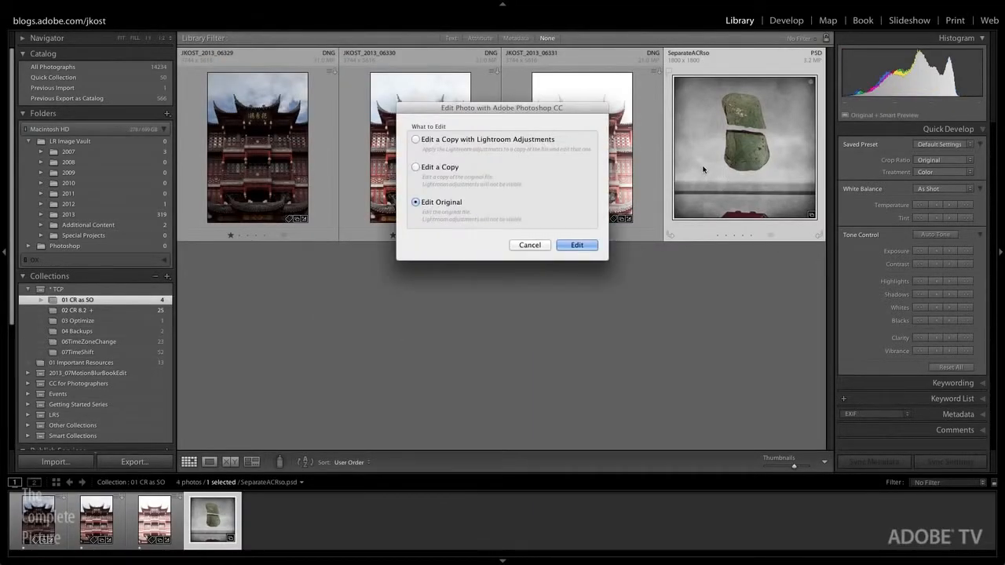
left_click(577, 245)
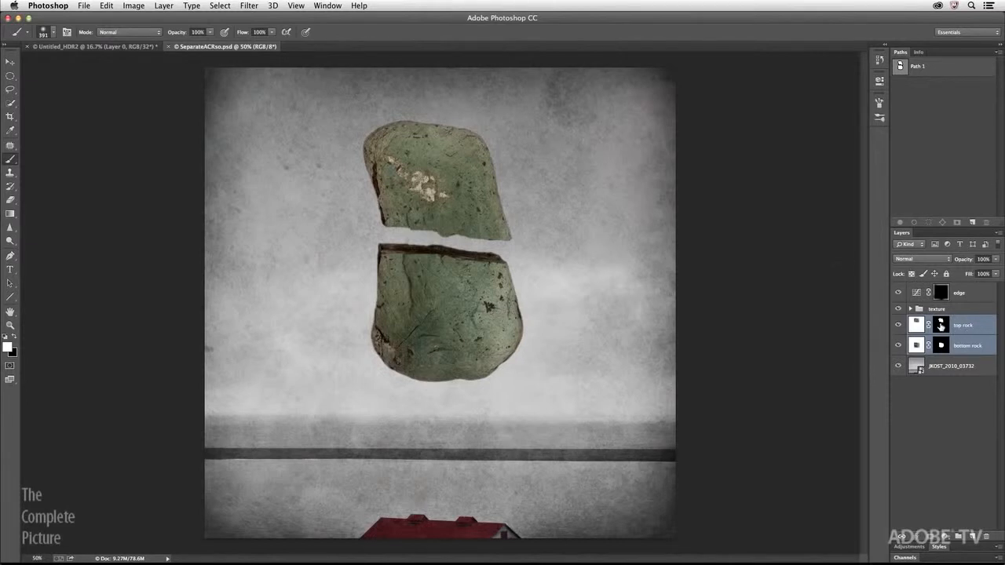
- Check what the top rock and bottom rock layers contain by hiding and showing each one
left_click(897, 324)
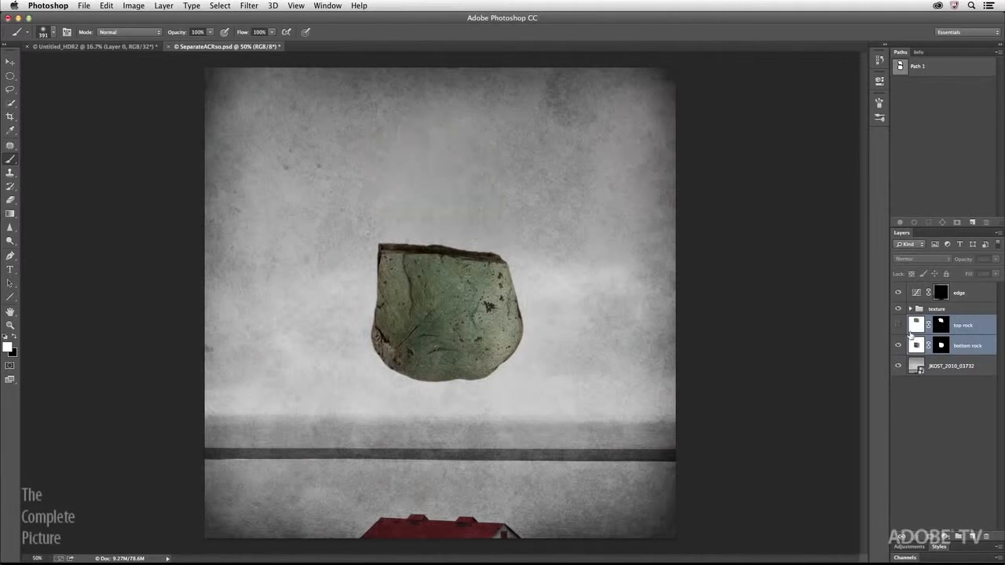
left_click(897, 325)
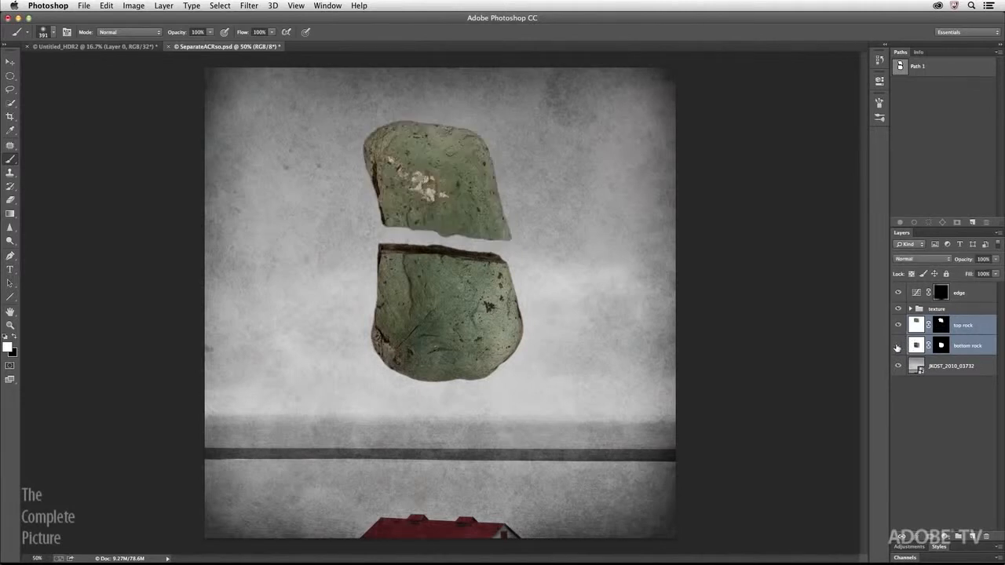
left_click(897, 346)
left_click(898, 345)
- Convert the selected top rock and bottom rock layers into a single smart object for smart filters
left_click(248, 7)
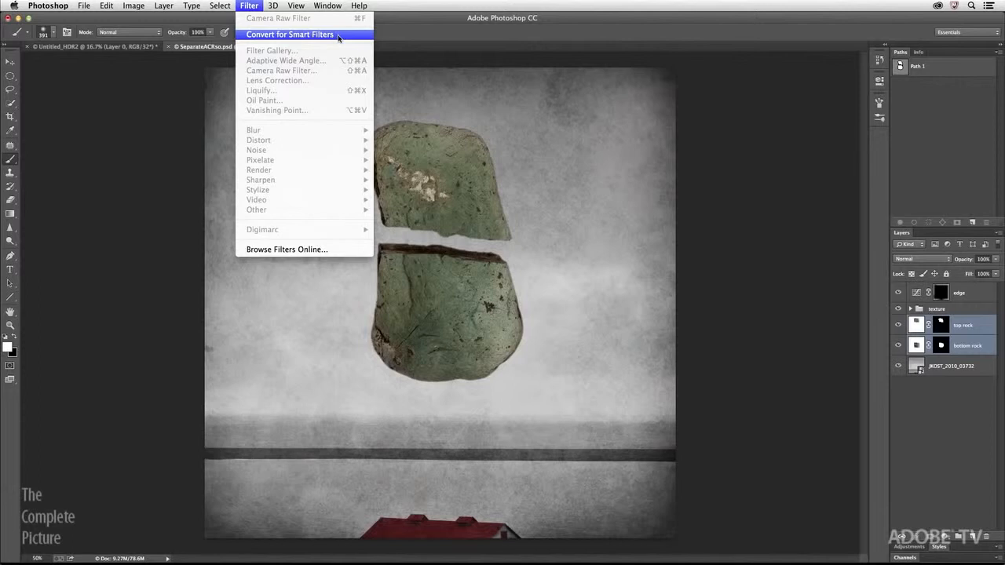
left_click(339, 37)
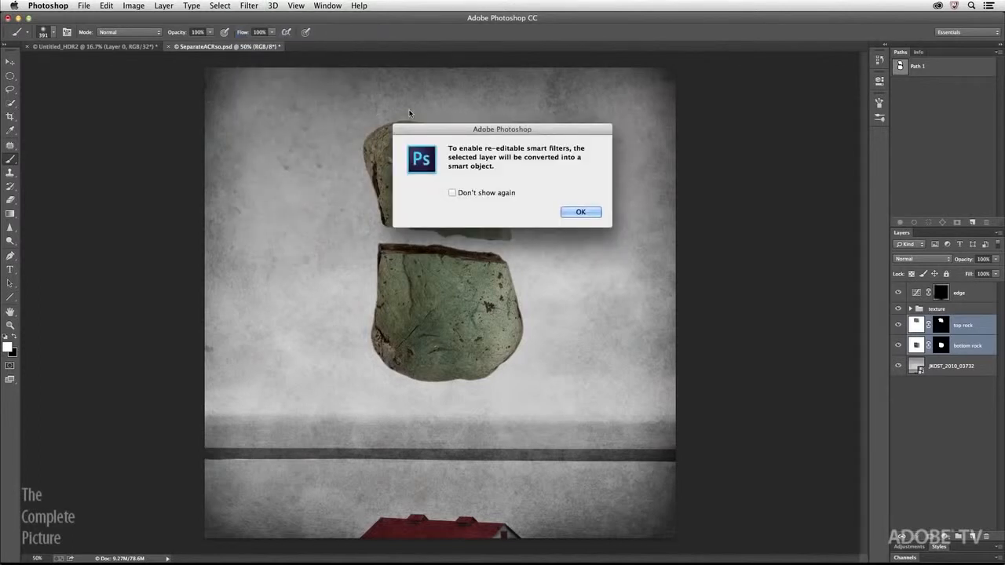
left_click(580, 212)
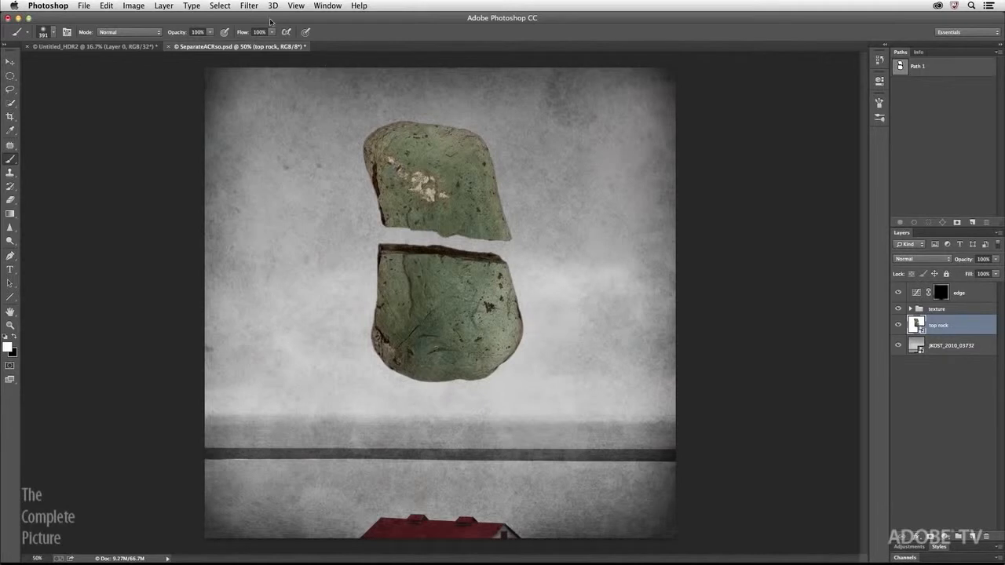
- Apply the Camera Raw Filter to the combined rocks with Exposure +0.60, Highlights +55 and Clarity -42
left_click(249, 6)
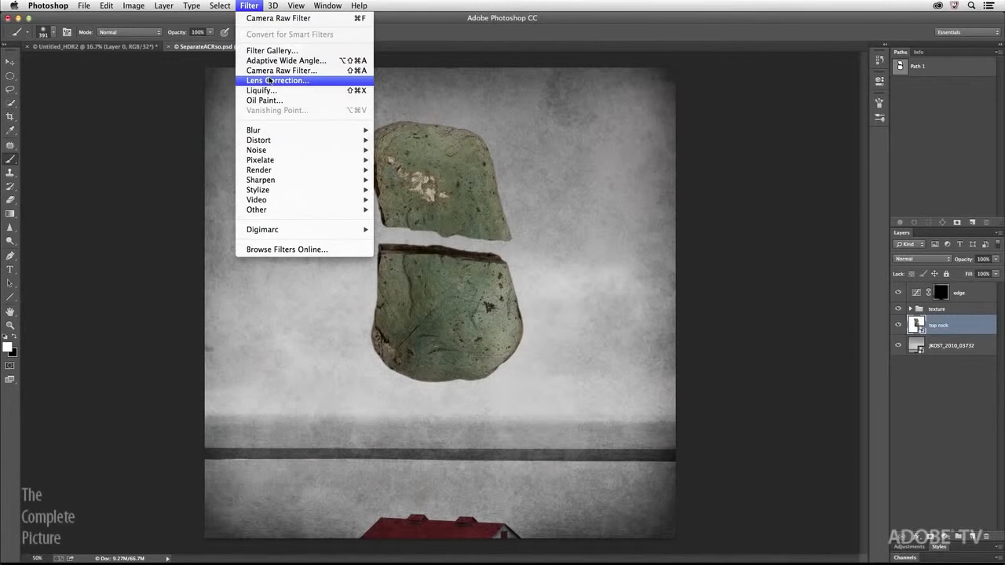
left_click(286, 72)
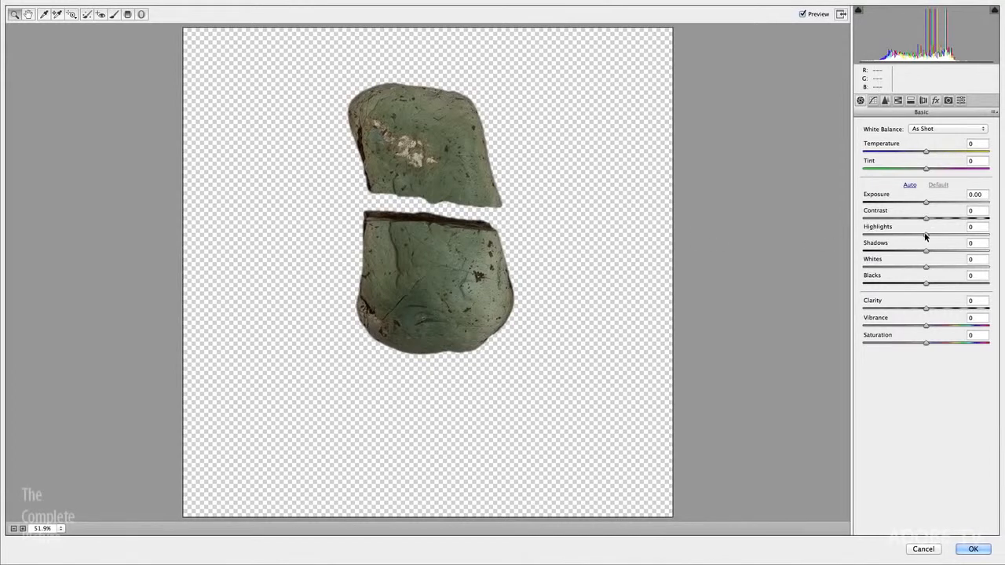
left_click_drag(926, 202, 959, 235)
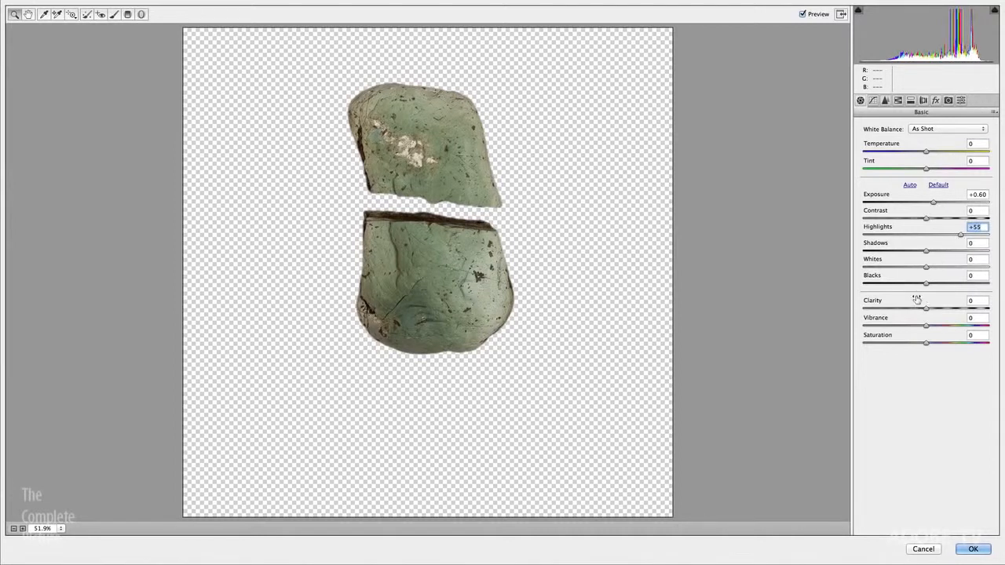
left_click_drag(925, 309, 973, 313)
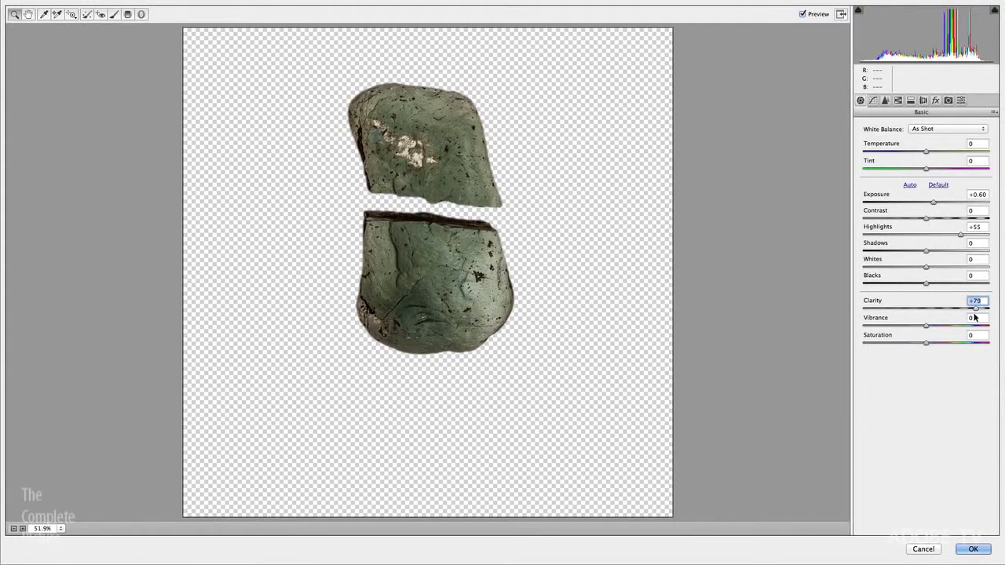
left_click_drag(974, 314, 899, 314)
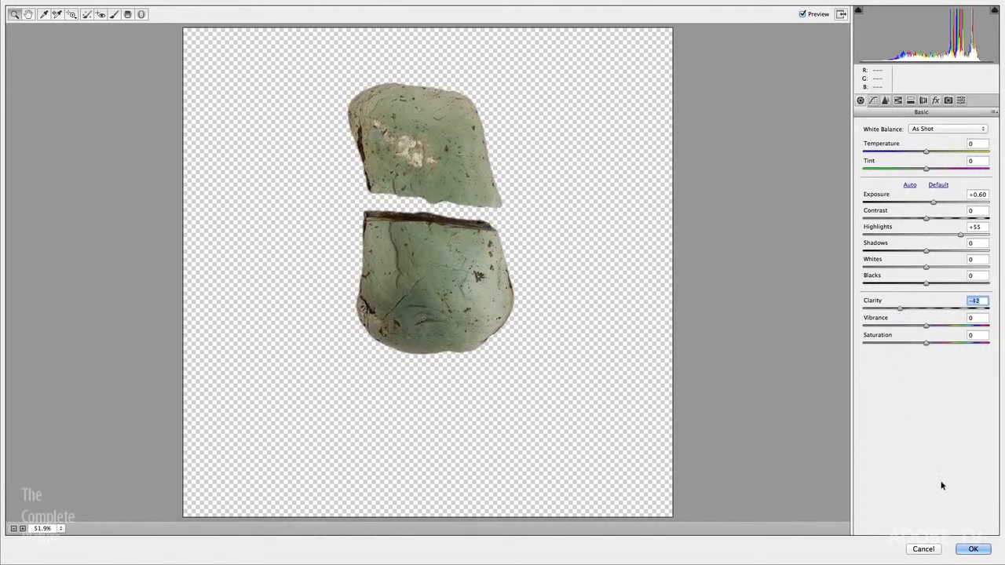
left_click(972, 549)
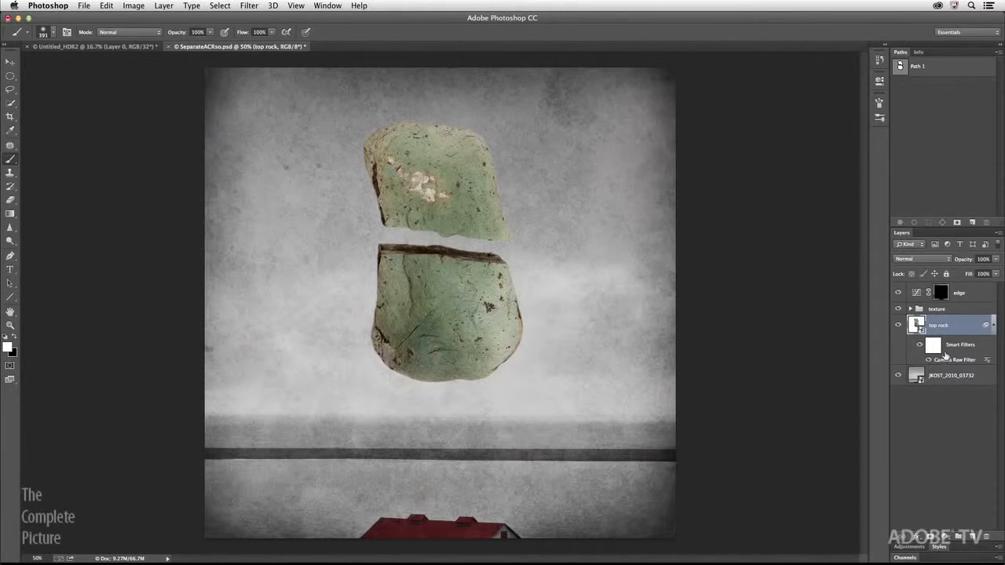
- Paint black on the smart filter mask over the centers of both rocks to hide the Camera Raw effect there
left_click(934, 346)
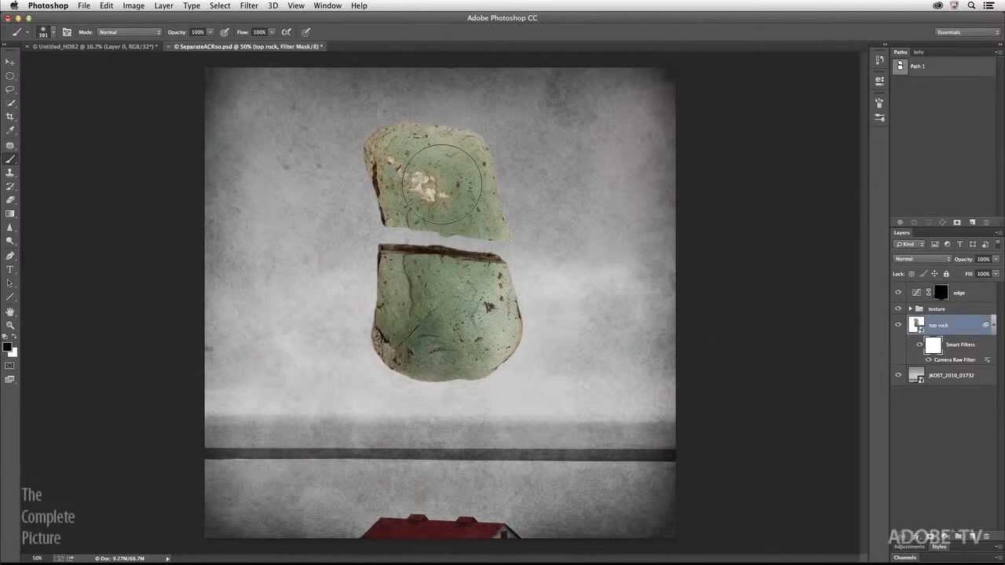
left_click_drag(443, 182, 425, 192)
mouse_move(447, 285)
left_mouse_down()
mouse_move(438, 308)
mouse_move(452, 305)
mouse_move(454, 286)
mouse_move(438, 300)
mouse_move(455, 315)
mouse_move(448, 287)
left_mouse_up()
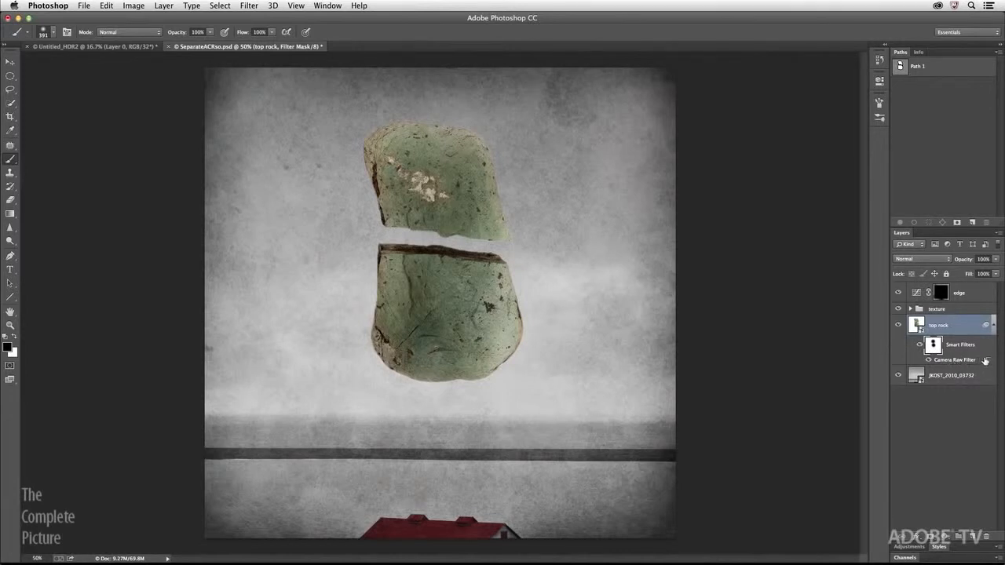
- Open the Camera Raw filter's blending options and try the Lighten and Overlay modes on the rocks
double_click(987, 360)
left_click_drag(466, 184, 701, 117)
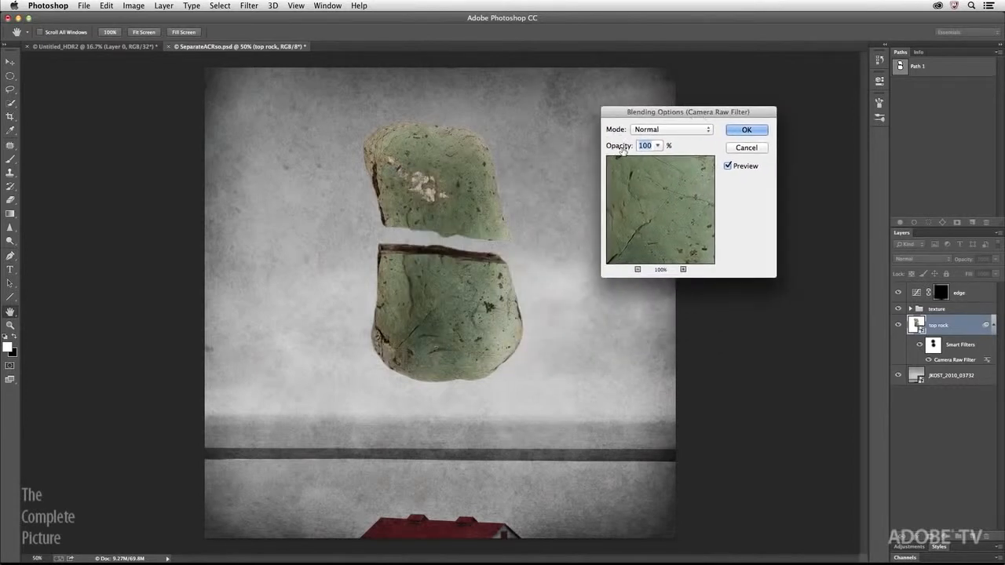
left_click(673, 131)
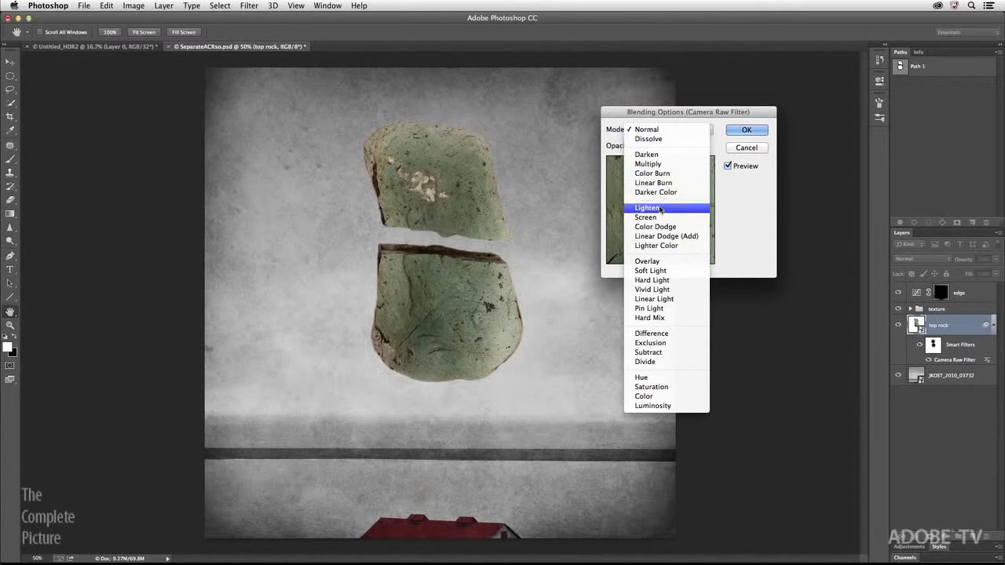
left_click(661, 207)
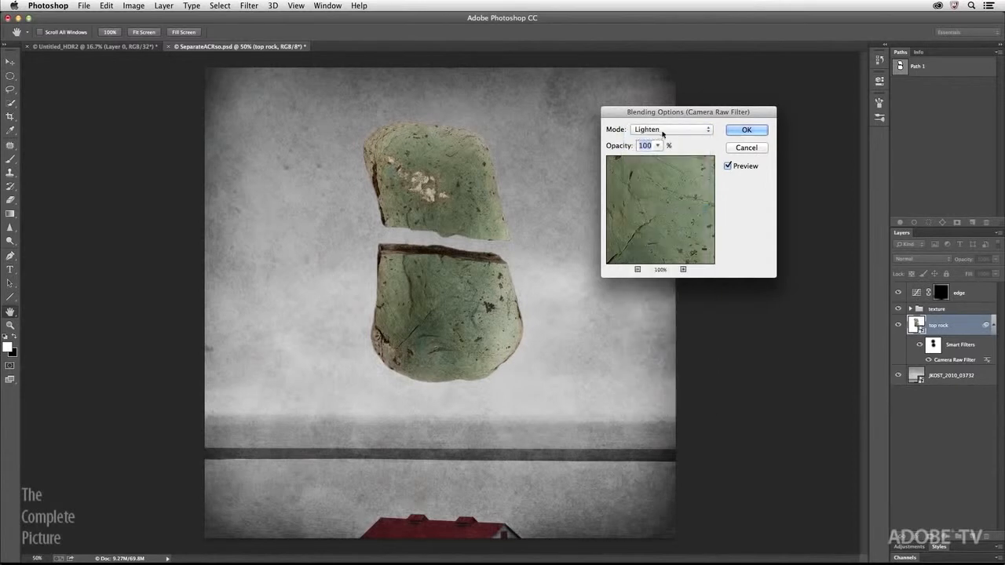
left_click(661, 132)
left_click(665, 182)
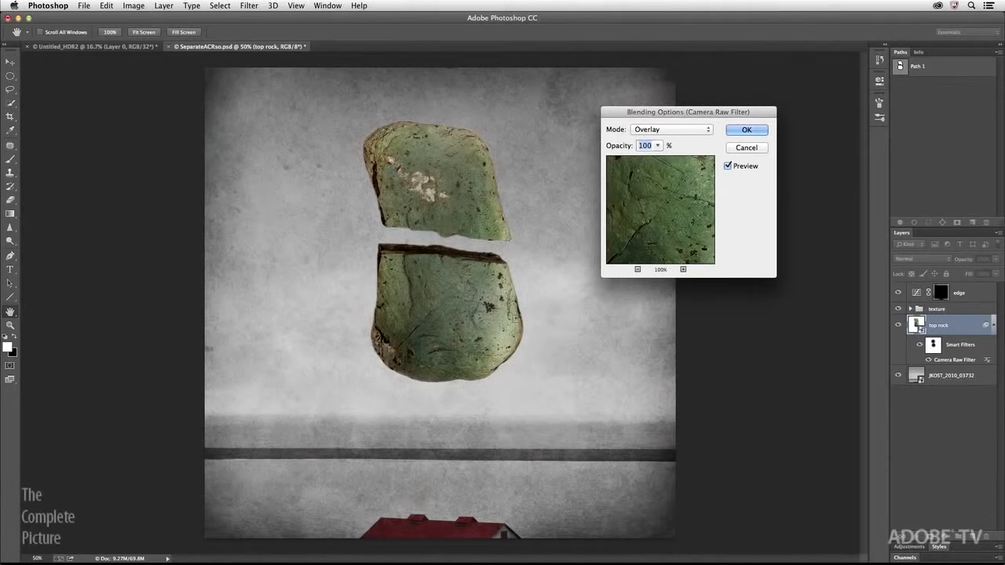
- Blend the Camera Raw filter in Soft Light mode at a reduced opacity and apply the blending options
left_click(679, 132)
left_click(676, 139)
left_click(657, 145)
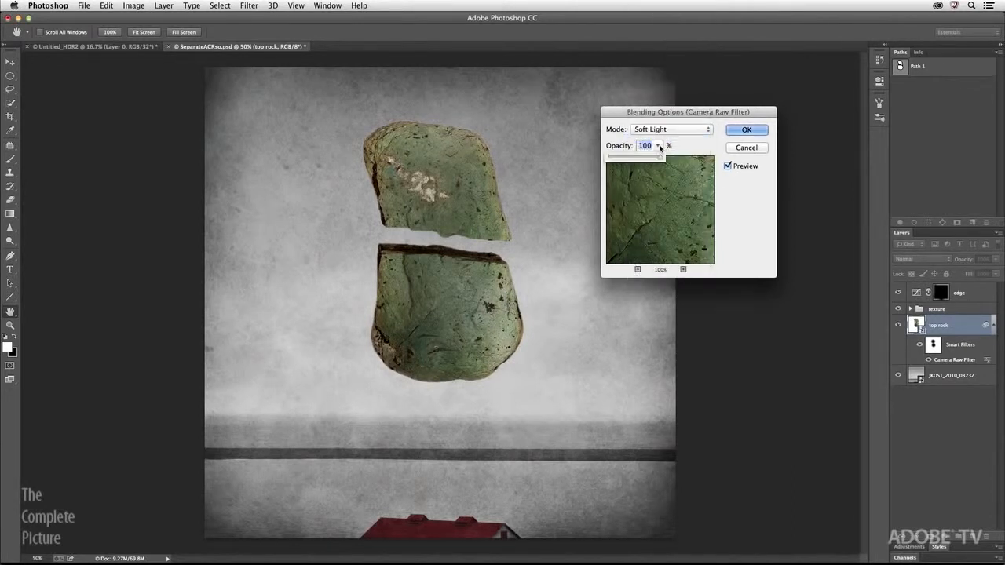
left_click_drag(662, 158, 644, 159)
left_click(746, 132)
left_click(746, 132)
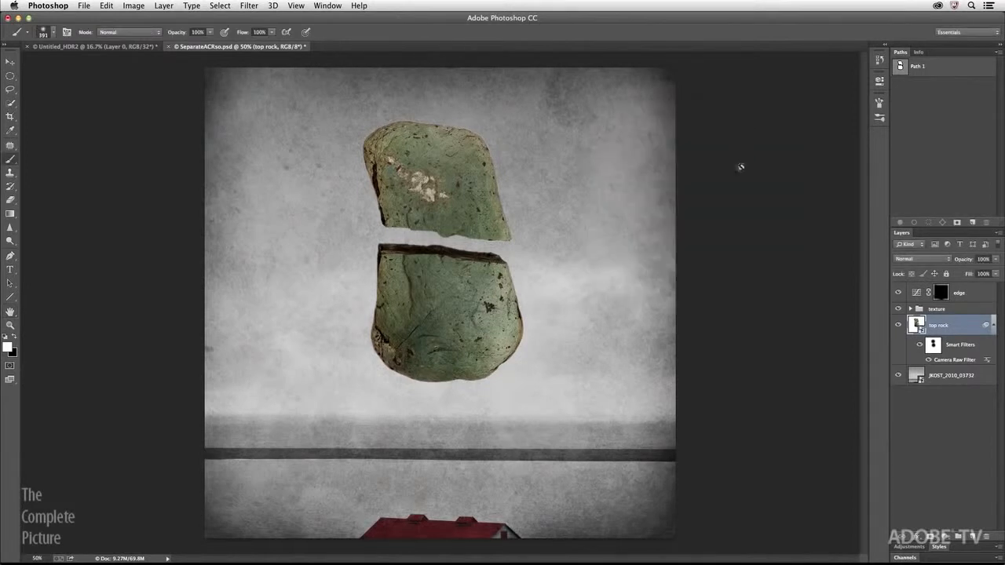
- Compare the rocks with and without the Camera Raw smart filter
left_click(928, 360)
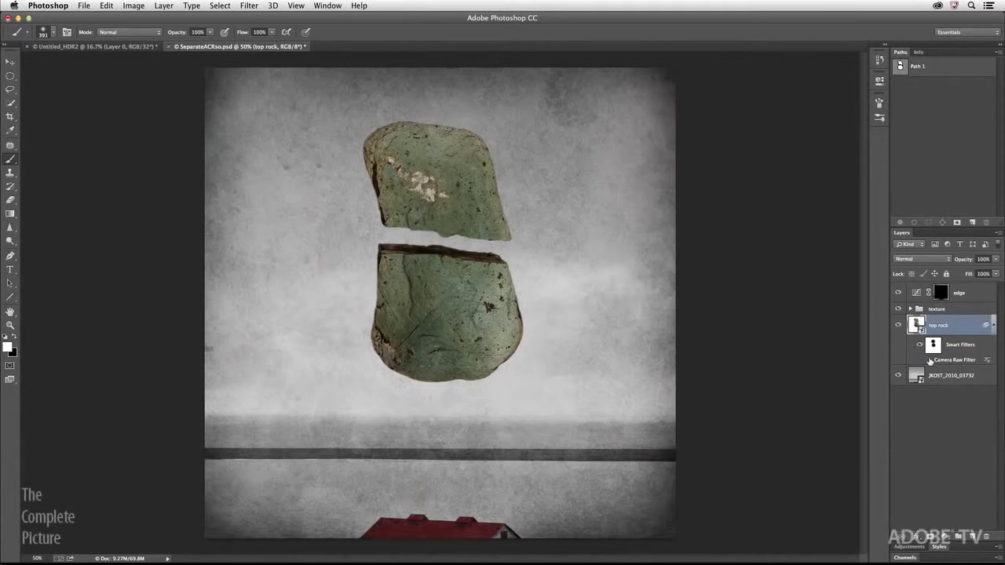